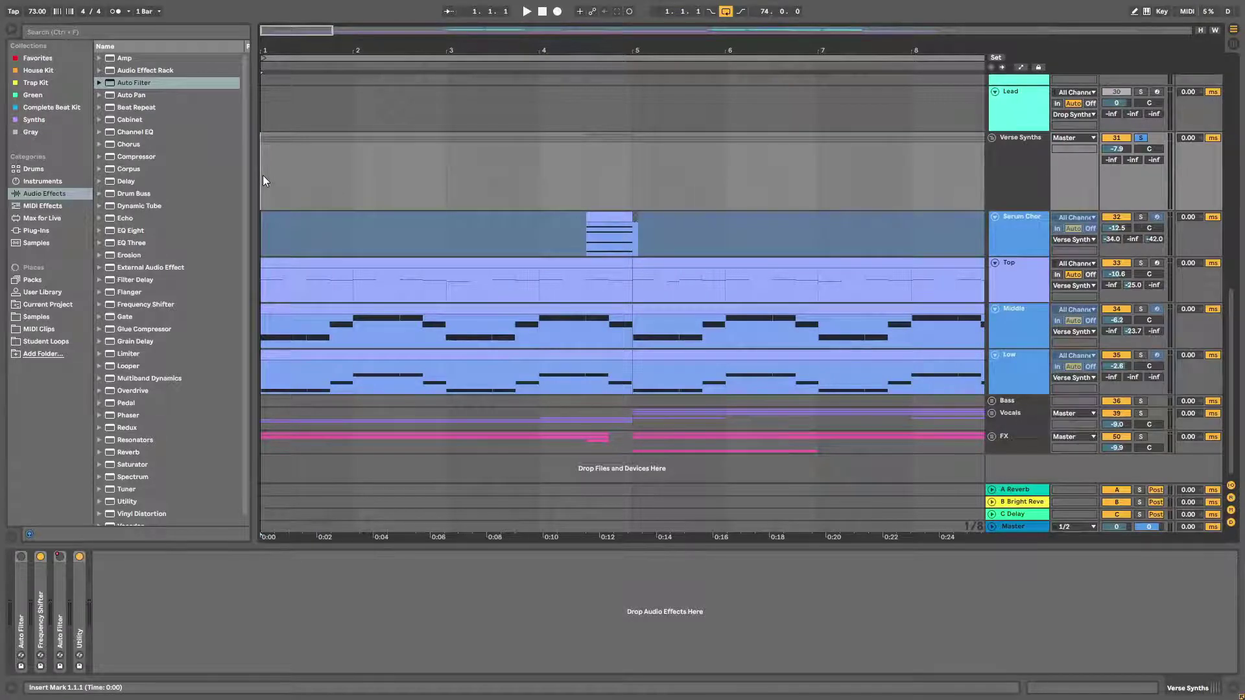
Step: Add an Auto Filter from the audio effects to the Verse Synths group track
key(space)
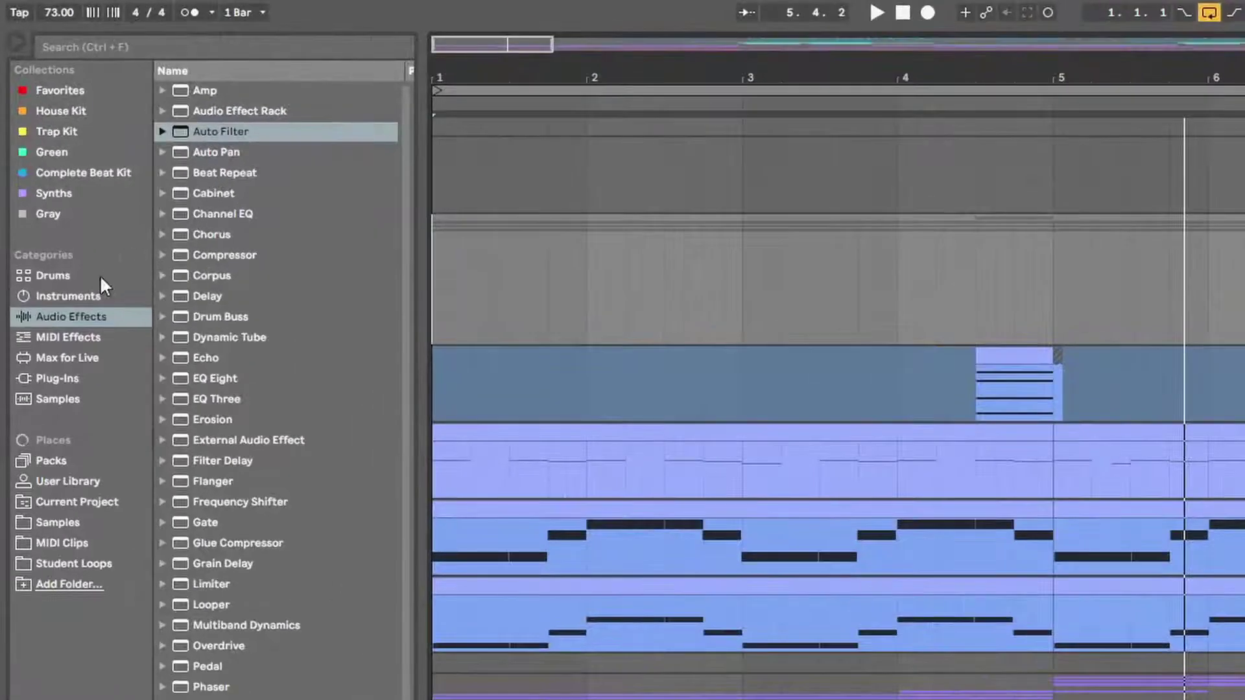
click(72, 318)
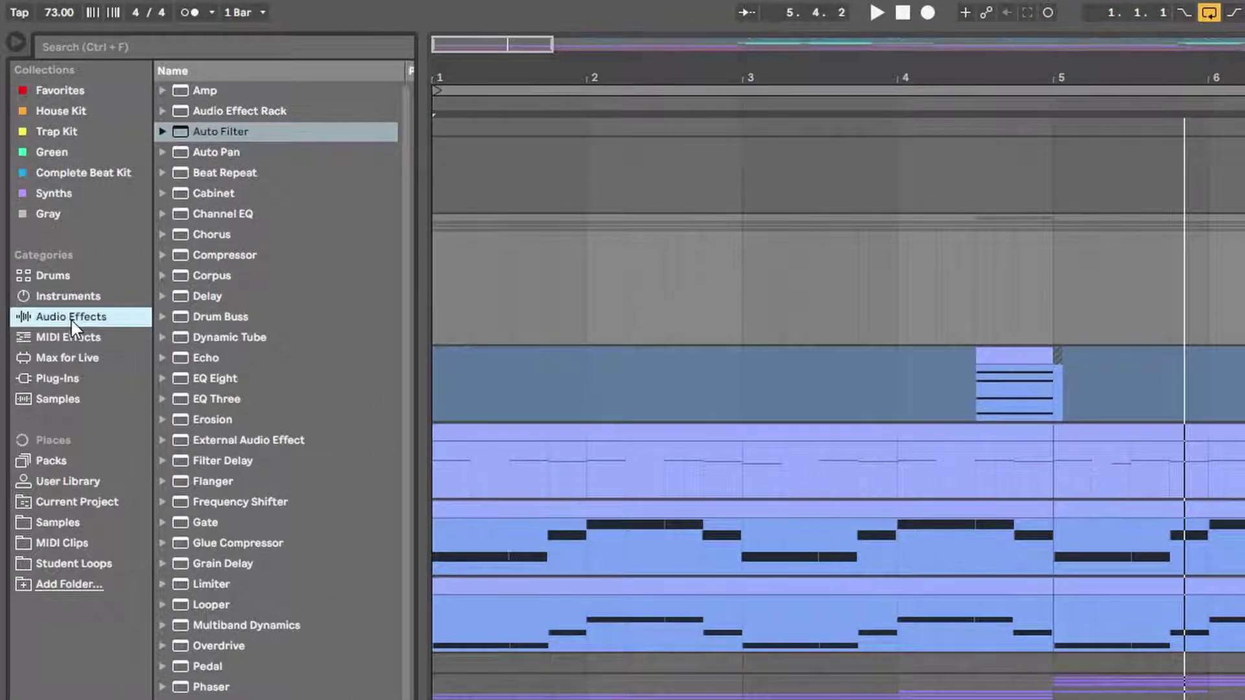
click(219, 131)
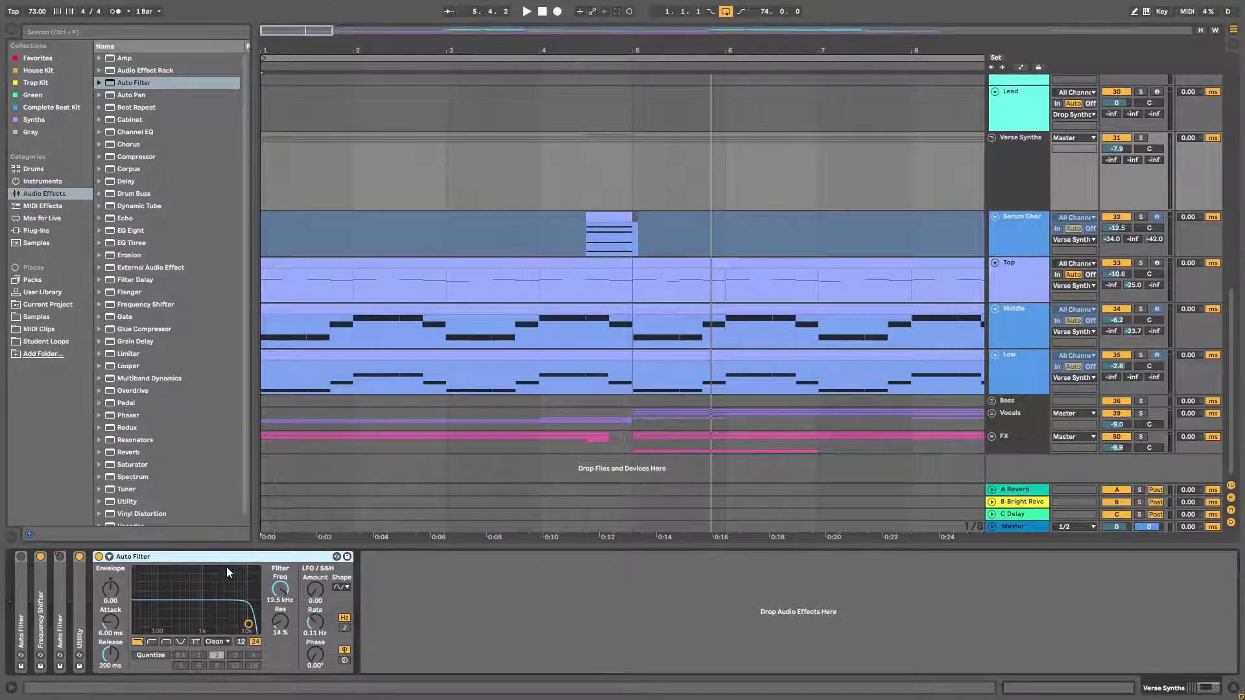
click(1024, 157)
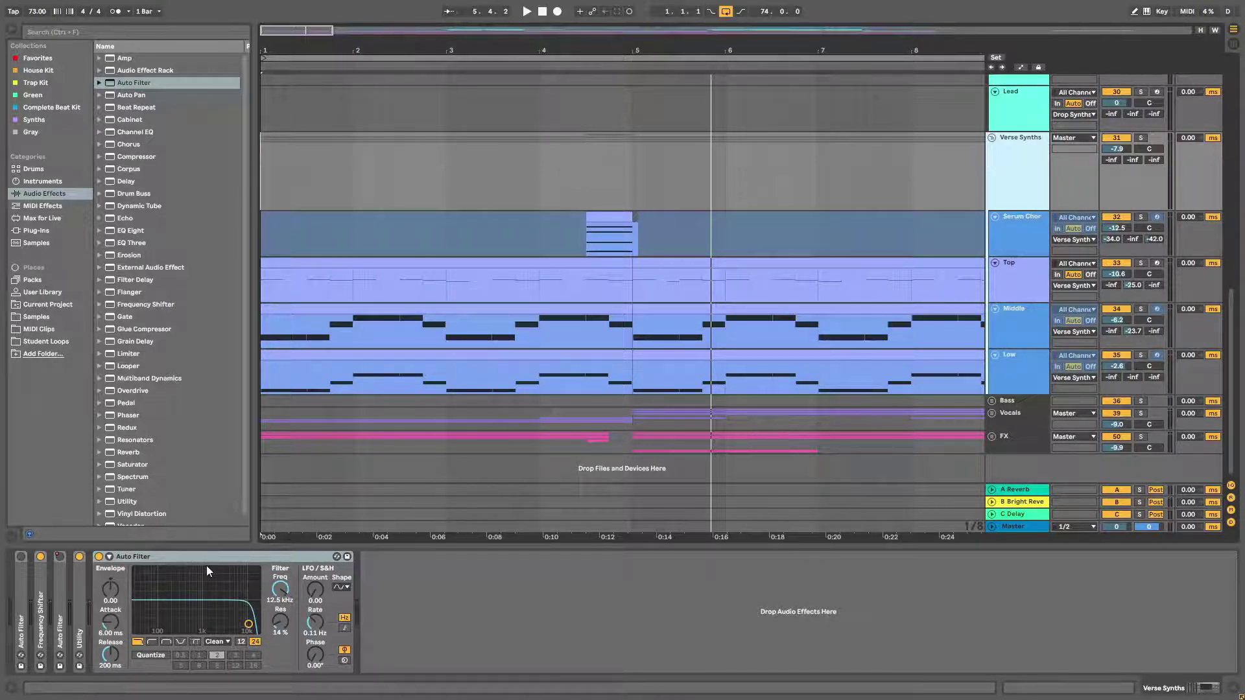
click(222, 559)
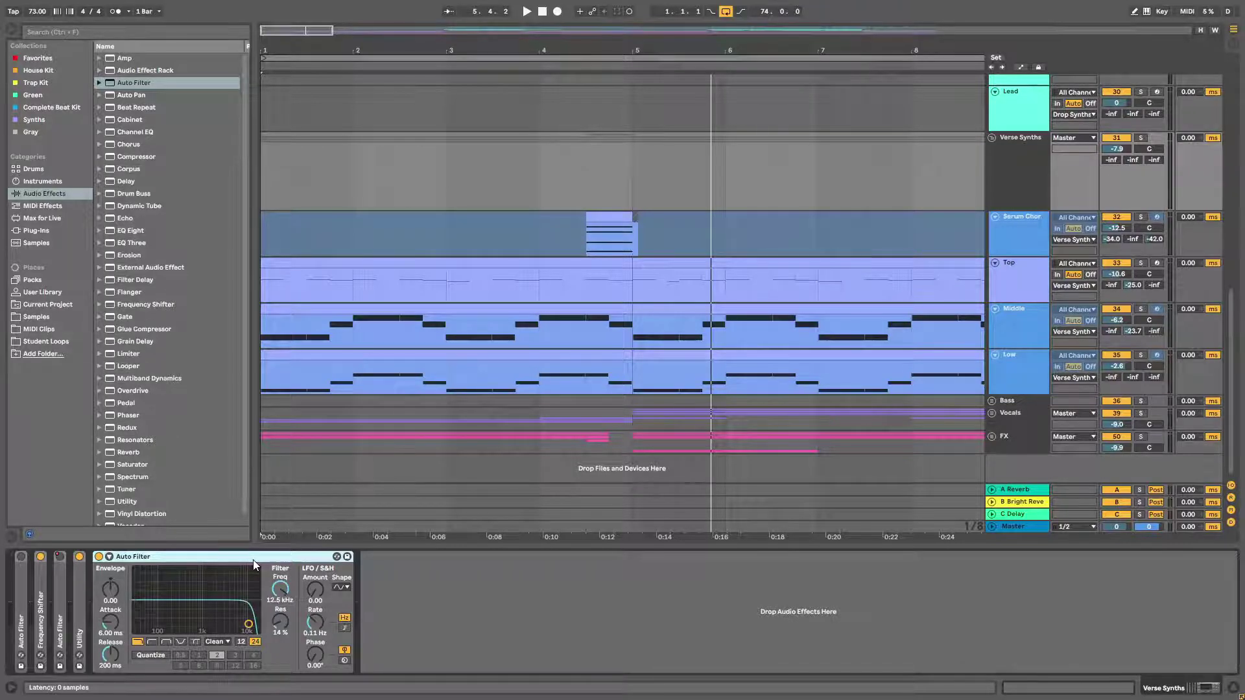
click(269, 174)
drag(633, 168, 261, 180)
click(643, 166)
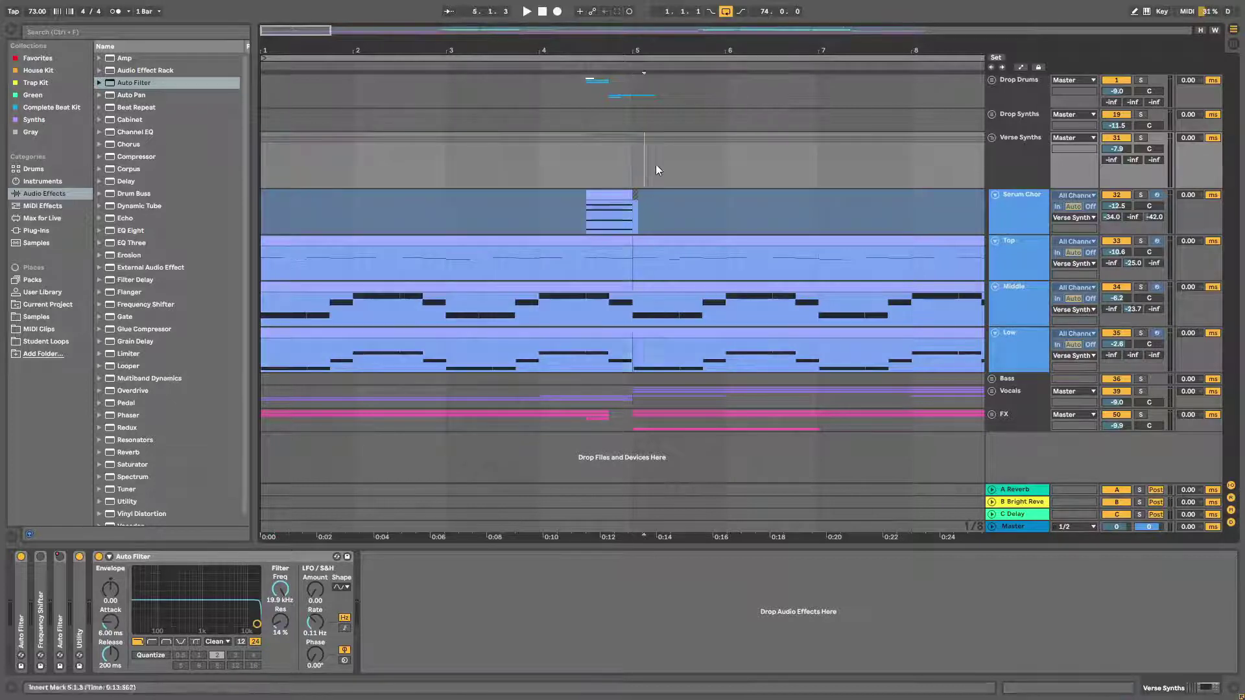
drag(644, 170, 923, 167)
drag(640, 170, 854, 171)
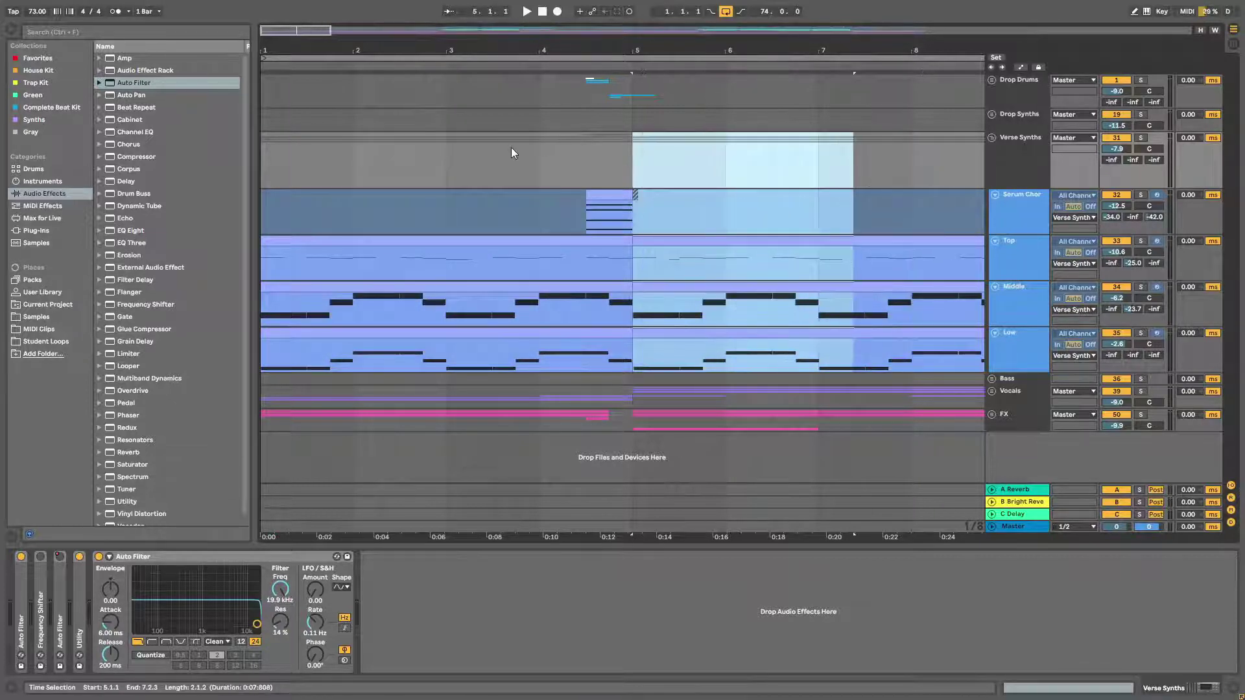
Step: Show the automation of the Auto Filter's frequency on the Verse Synths track
click(633, 159)
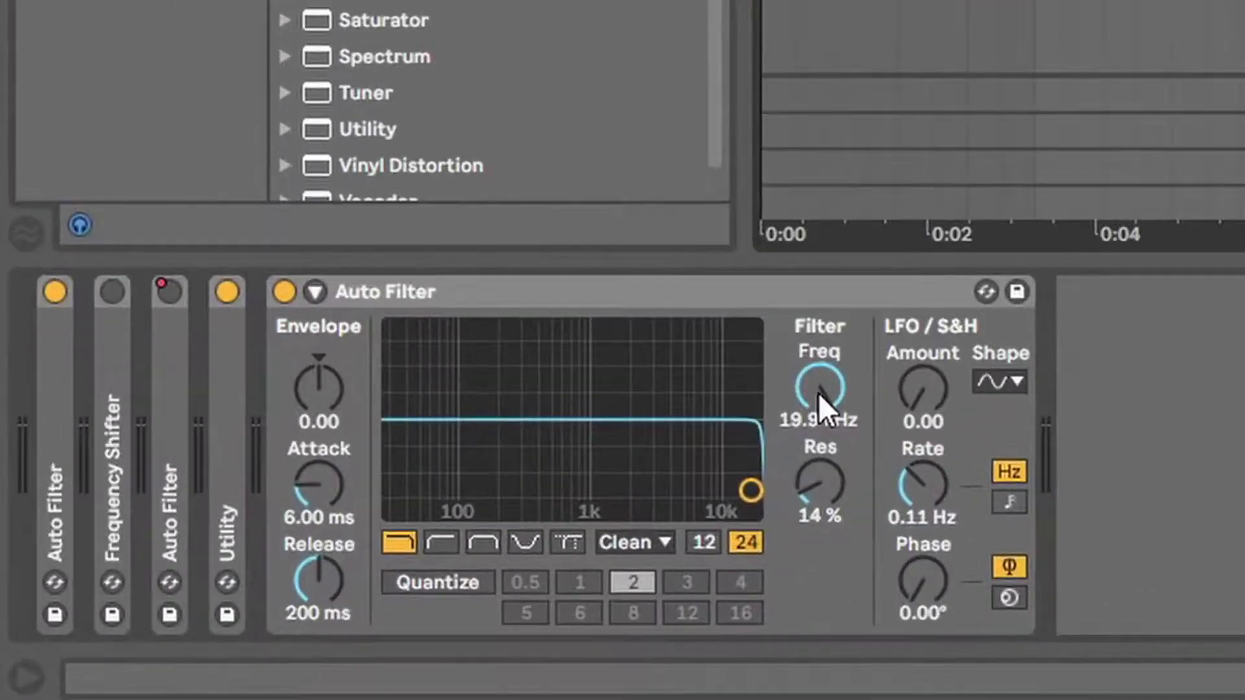
right_click(819, 394)
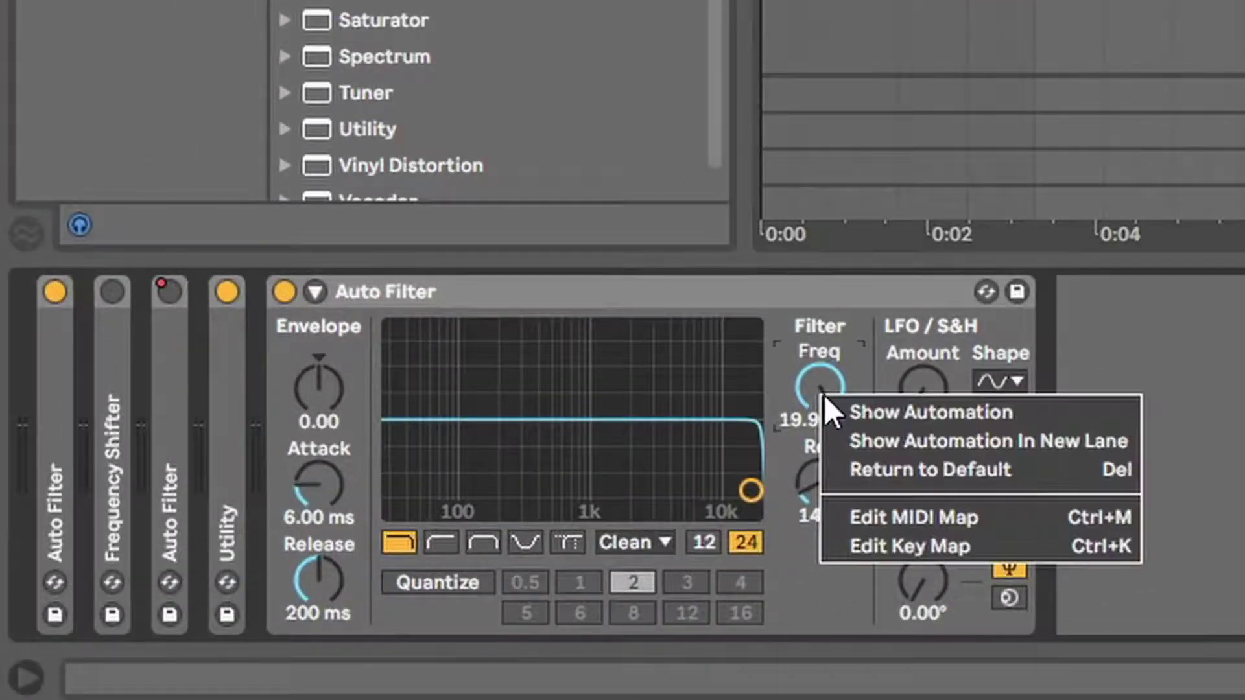
click(865, 413)
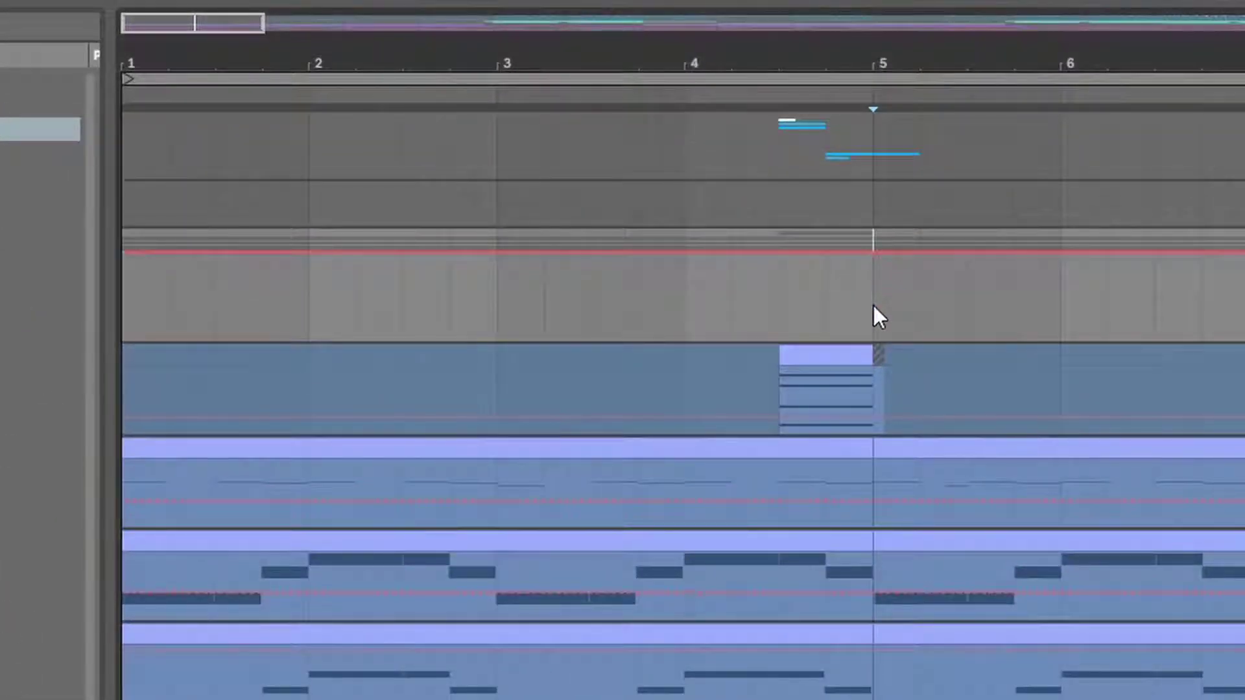
Step: Ramp the Verse Synths filter frequency up from a low cutoff at bar 1 to 19.9 kHz at bar 5, and play it back
mouse_move(879, 255)
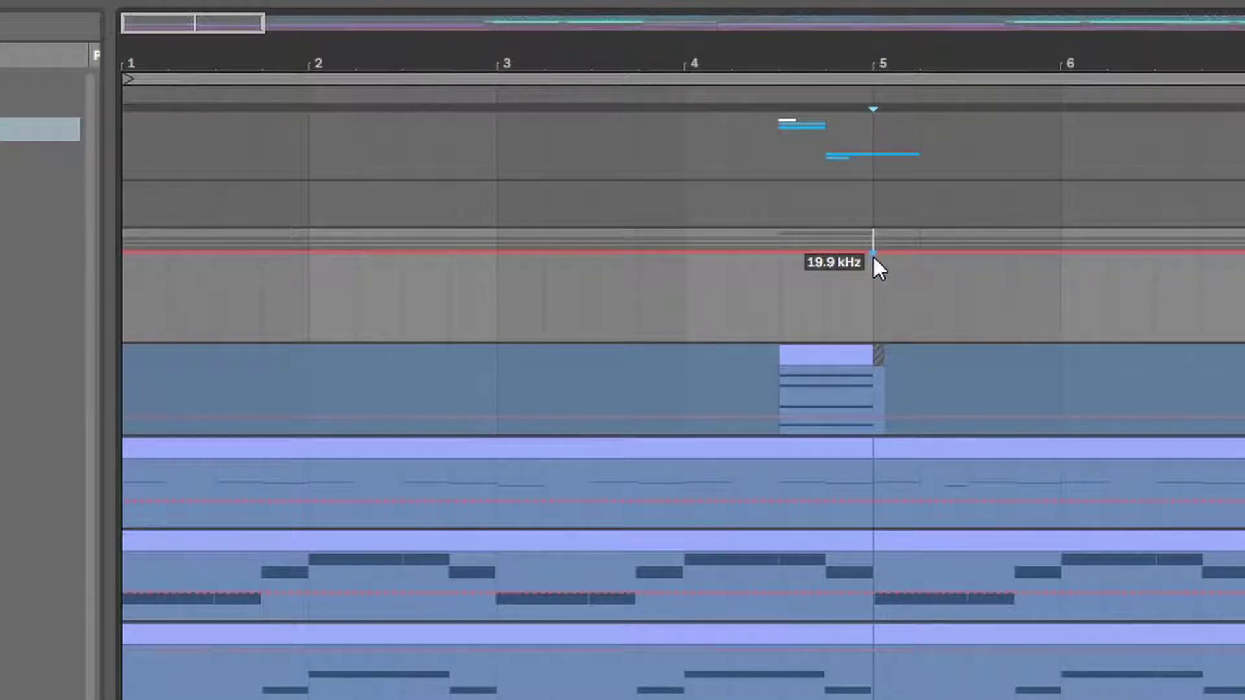
click(123, 270)
drag(123, 251, 123, 301)
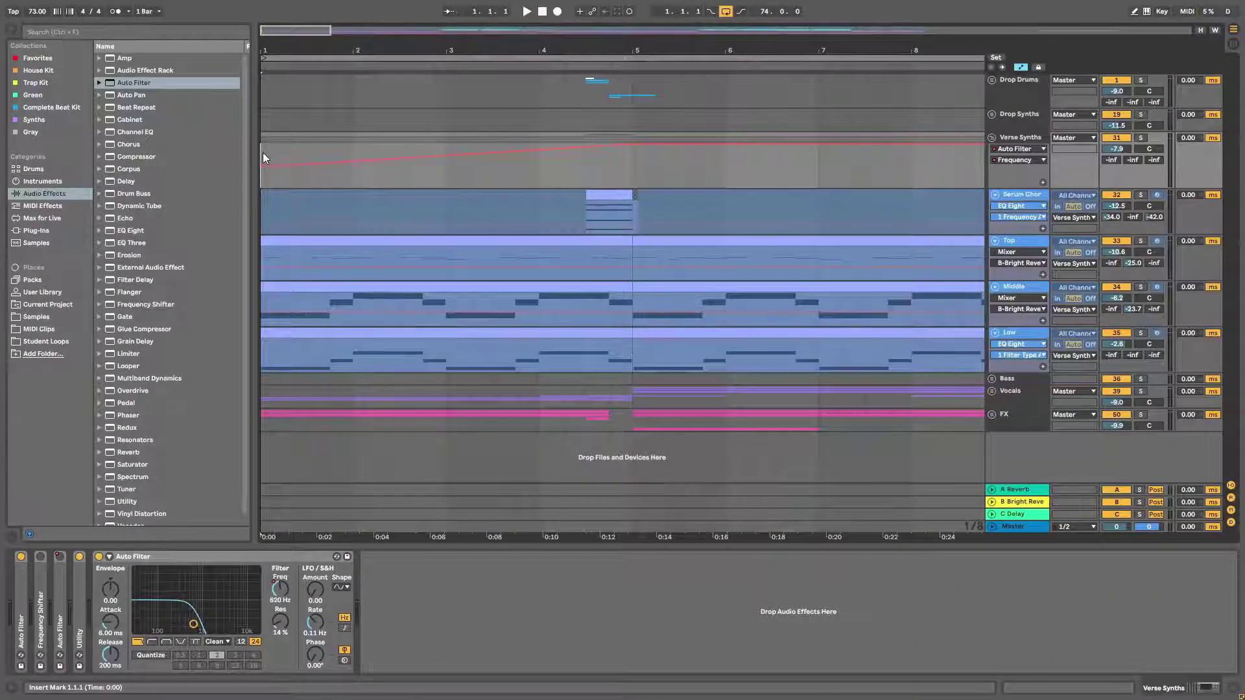
key(space)
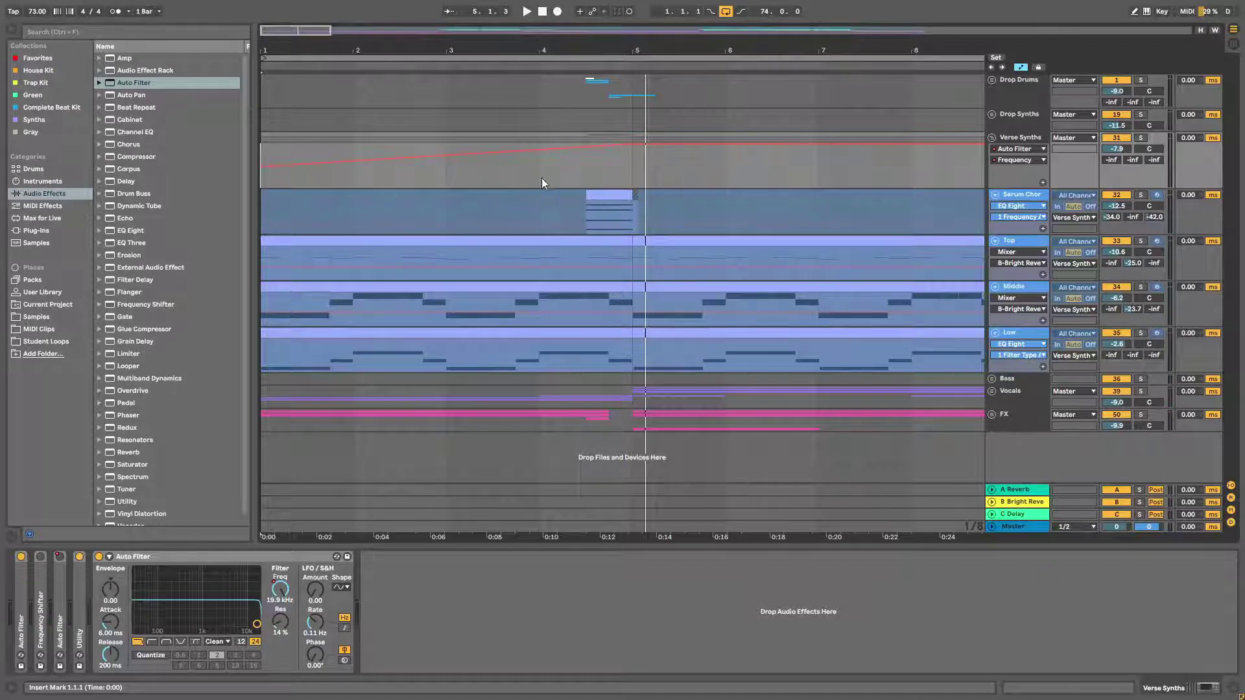
Step: Add frequency automation points at bar 3, between bars 3 and 4, and at bar 4, dipping to about 1.74 kHz
click(626, 148)
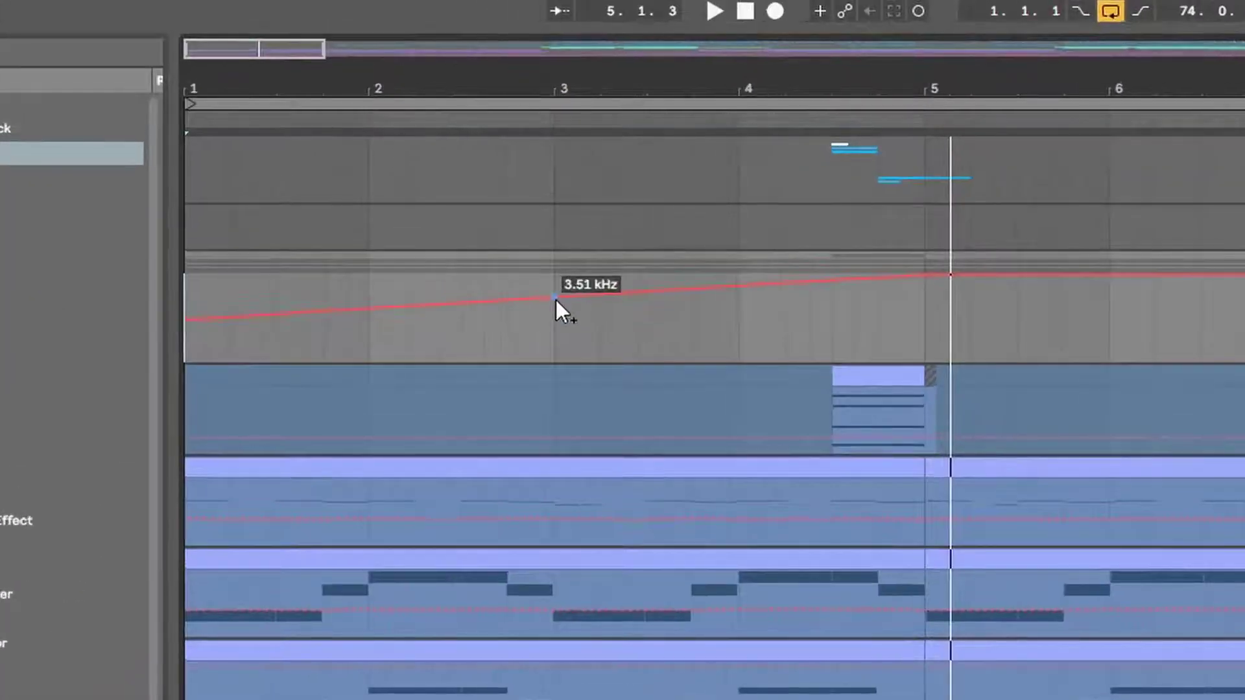
click(447, 155)
click(634, 290)
drag(635, 291, 635, 305)
click(740, 298)
drag(739, 299, 739, 307)
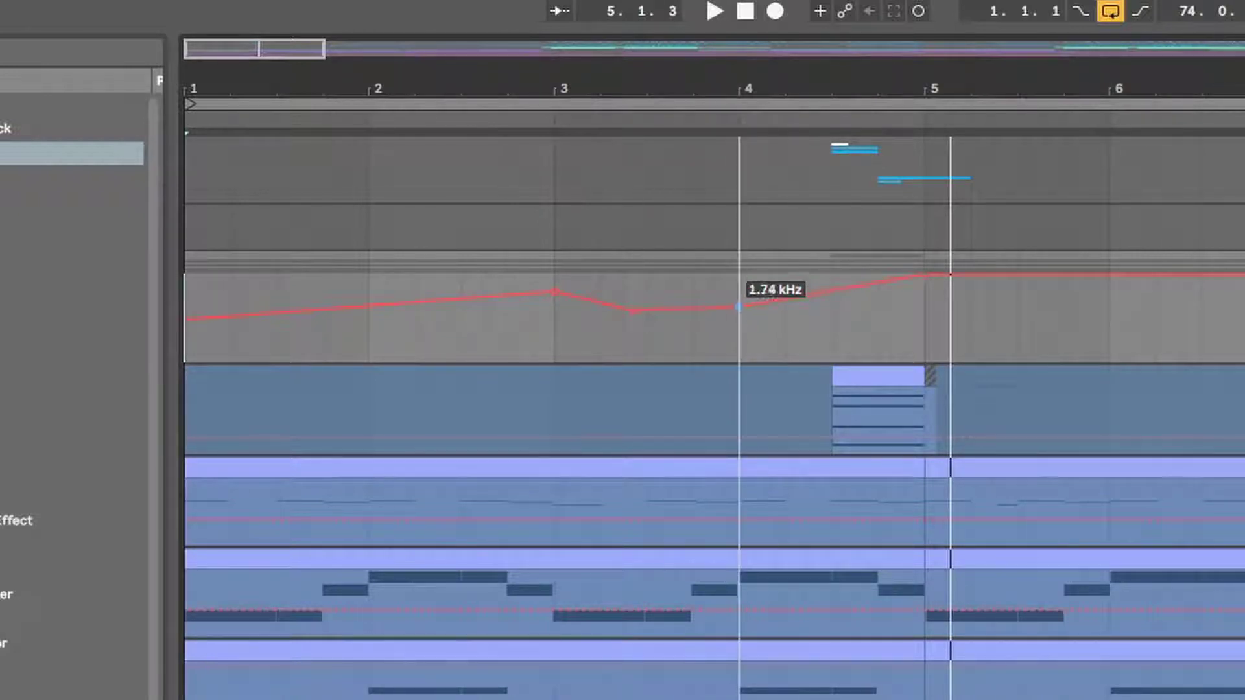
Step: Smooth the dip between bars 3 and 4, curve the rising segments on either side of it, and play the sweep
drag(618, 315, 618, 306)
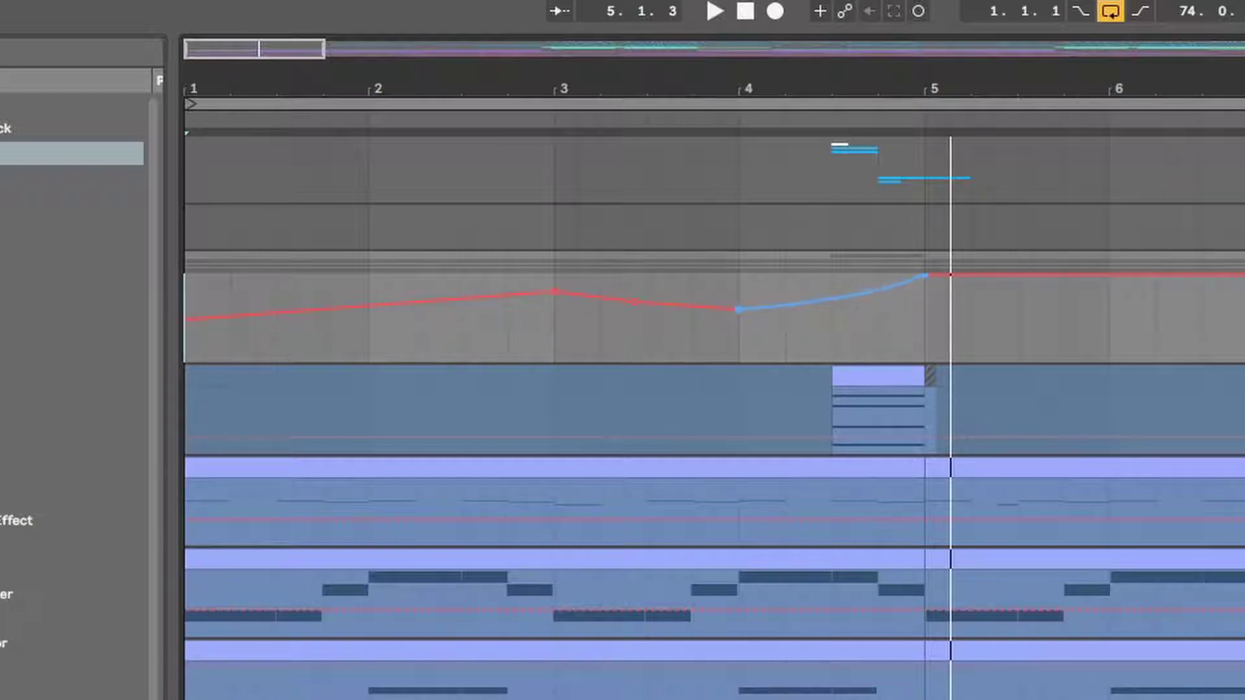
mouse_move(832, 298)
mouse_down()
mouse_move(832, 278)
mouse_move(832, 297)
mouse_up()
drag(400, 307, 401, 314)
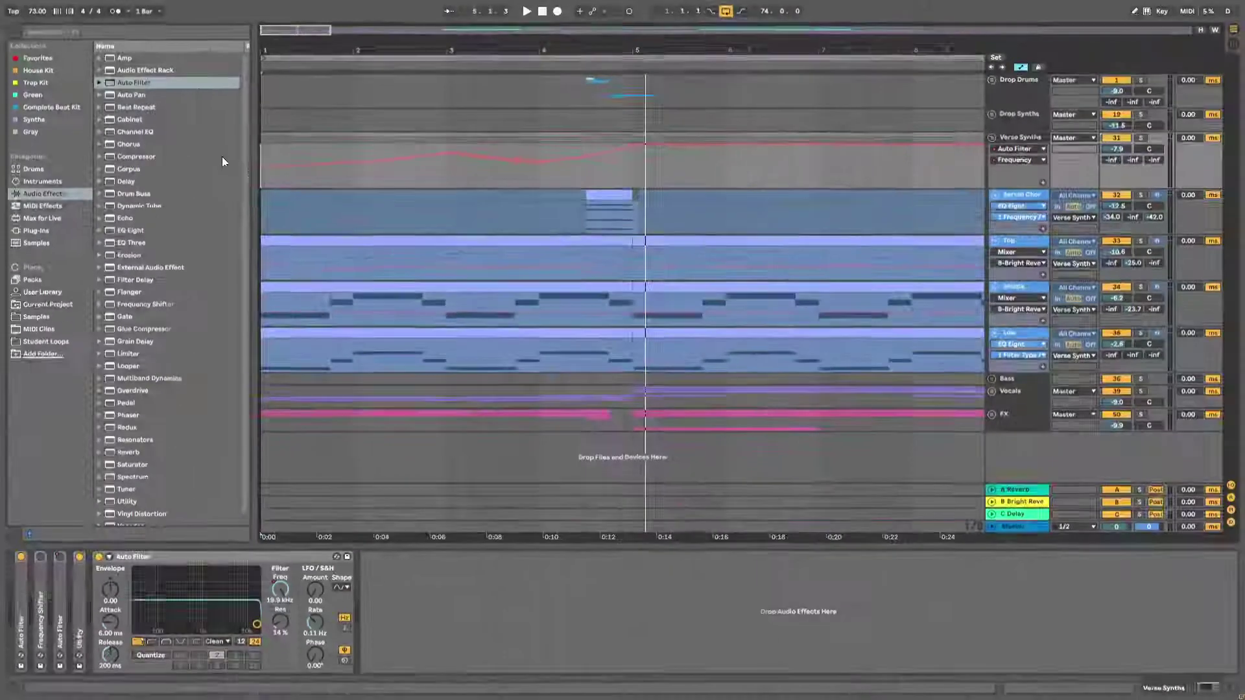
key(space)
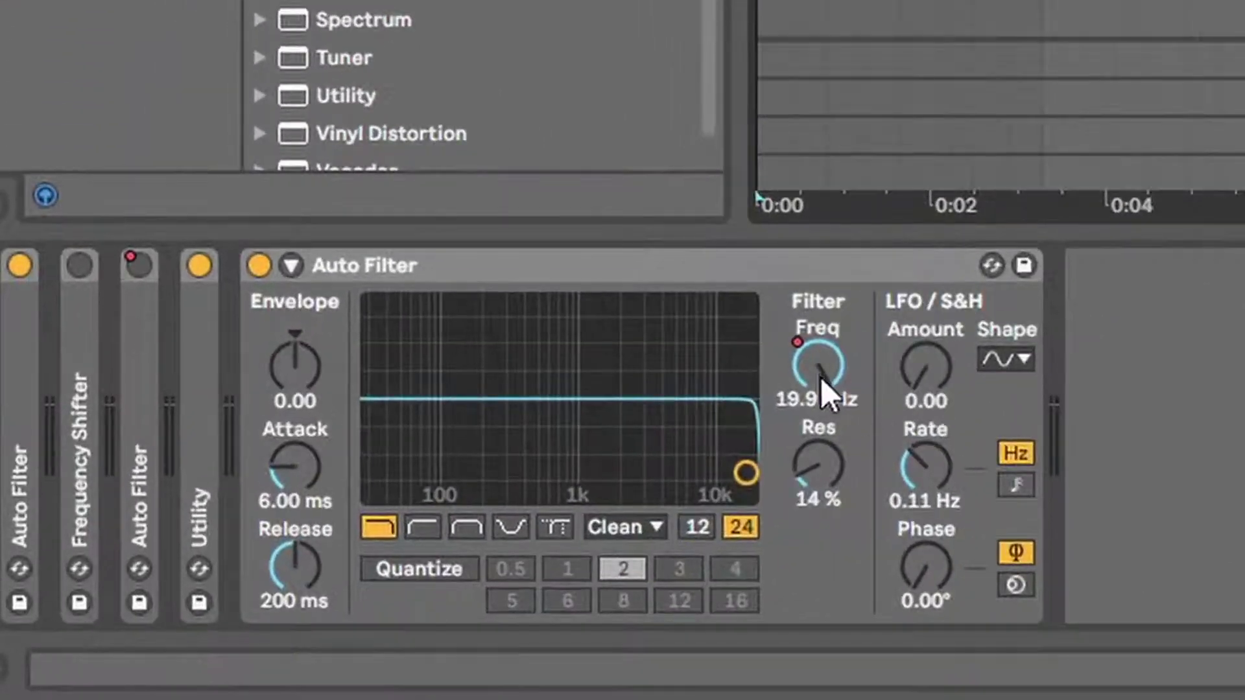
Step: Override the automated filter frequency by setting it to about 11.1 kHz, play the section, and re-enable the automation
drag(786, 390, 847, 352)
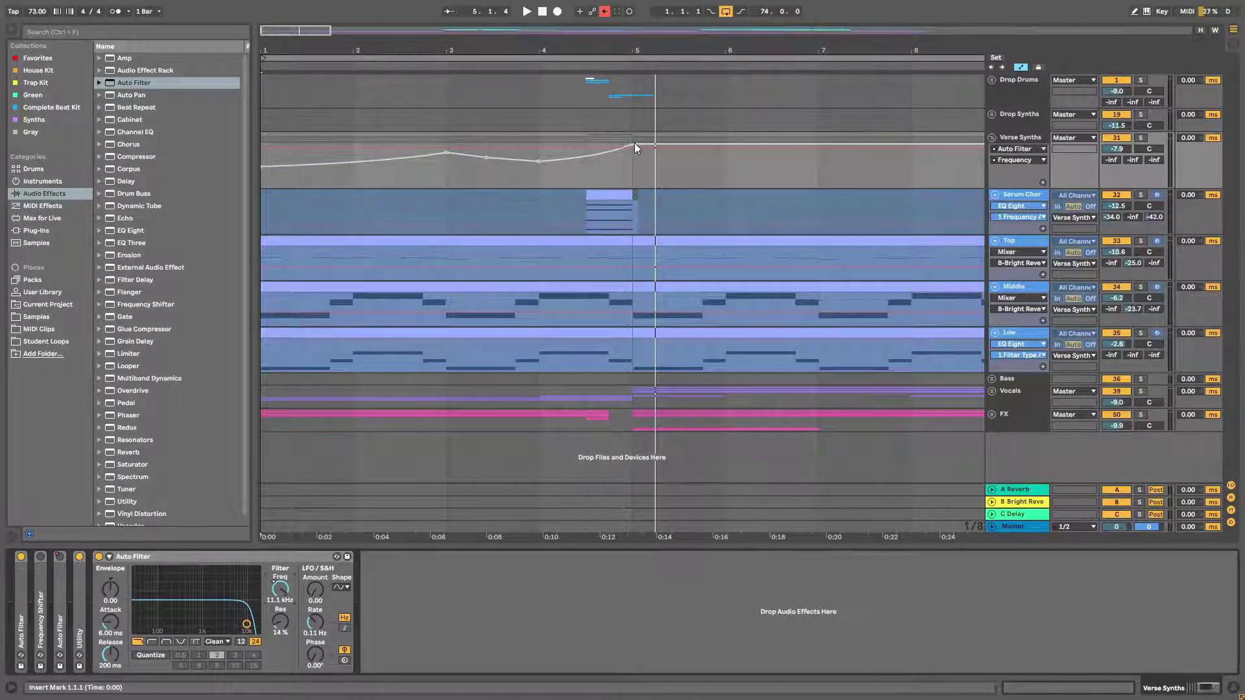
key(space)
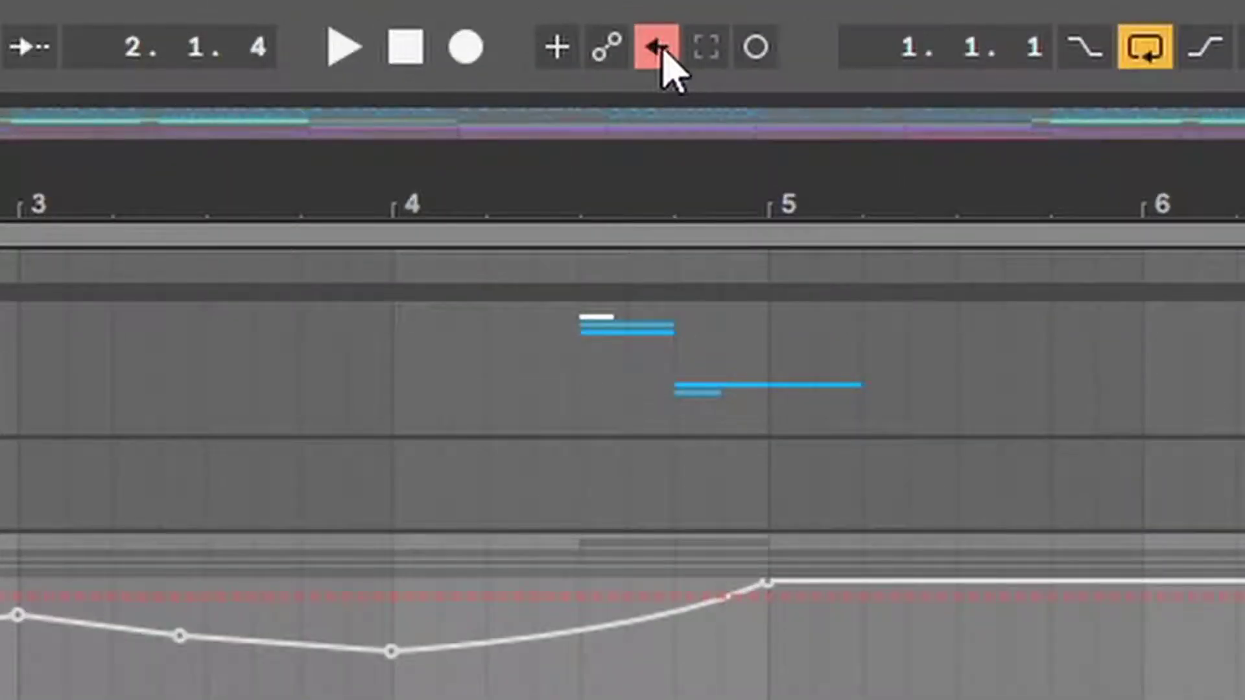
click(663, 53)
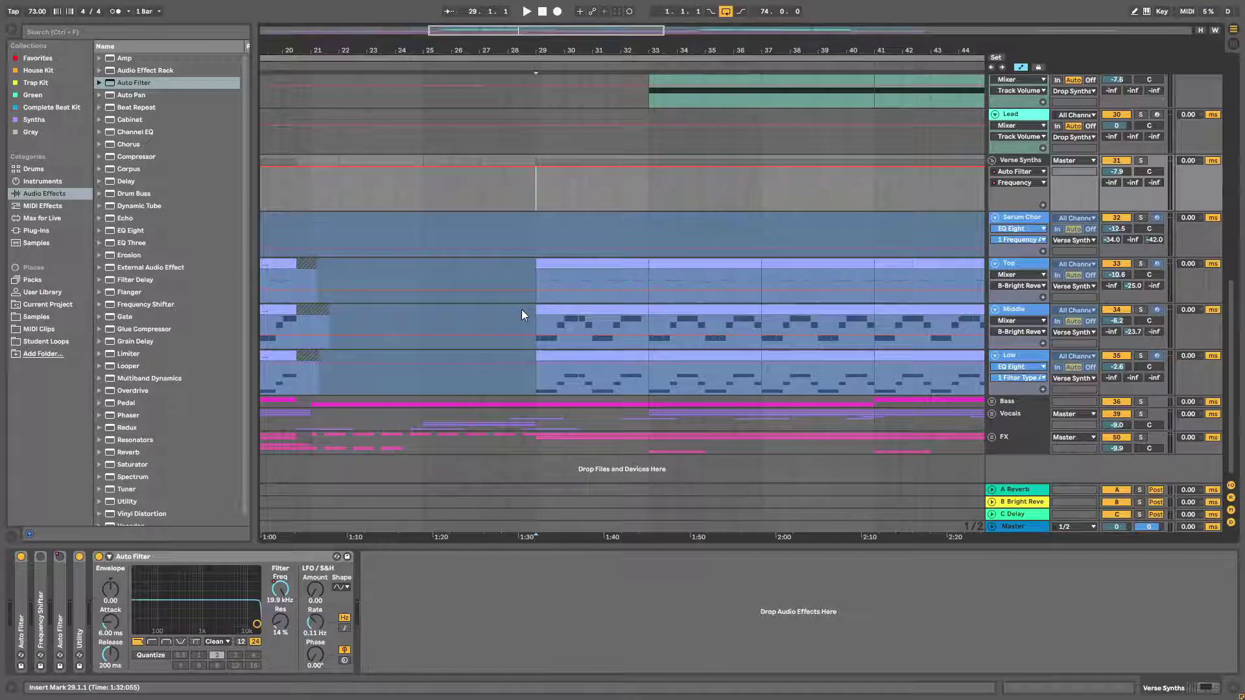
Step: Examine the drop and verse synth clips around bars 29 to 33, including the Super Saw and Top clips
drag(372, 48, 454, 43)
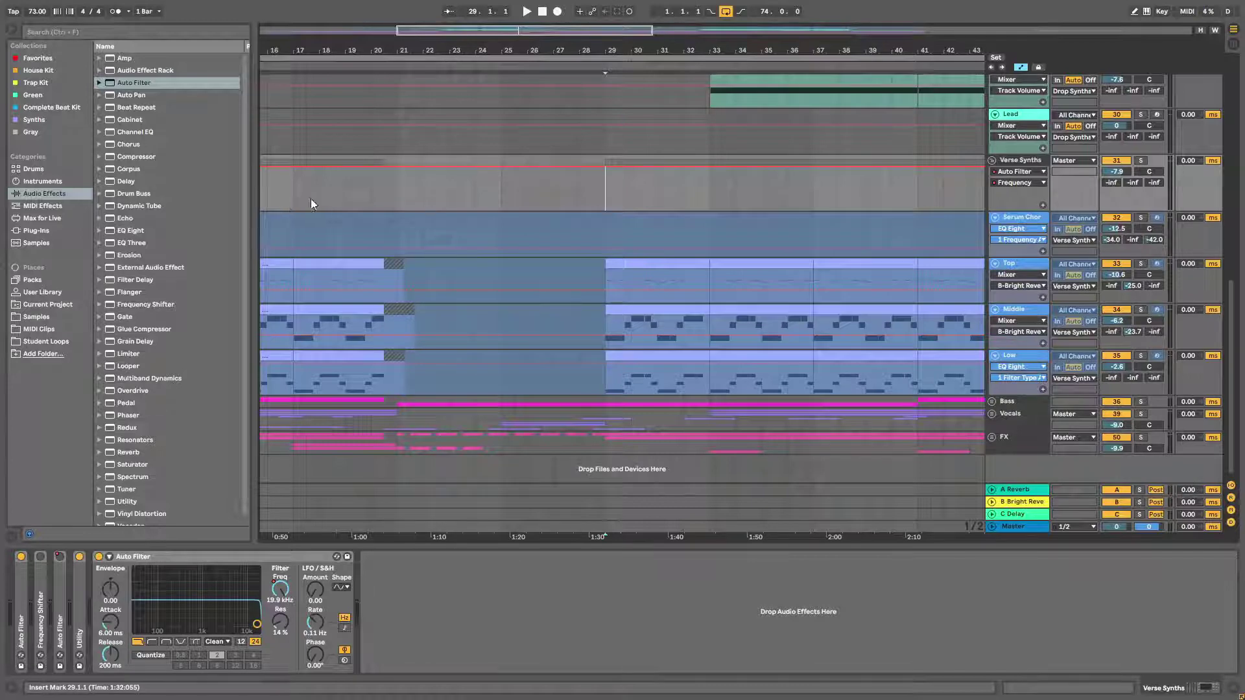
scroll(607, 211, left, 10)
scroll(607, 211, up, 2)
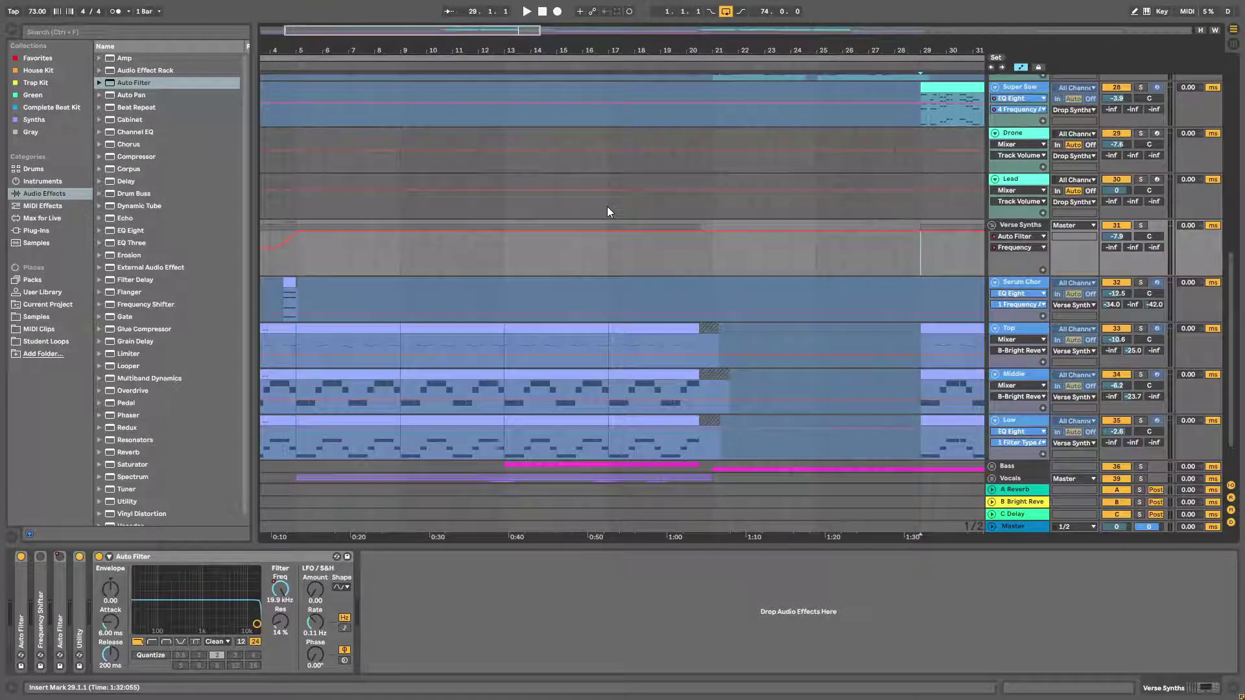
drag(688, 44, 561, 43)
scroll(594, 202, up, 5)
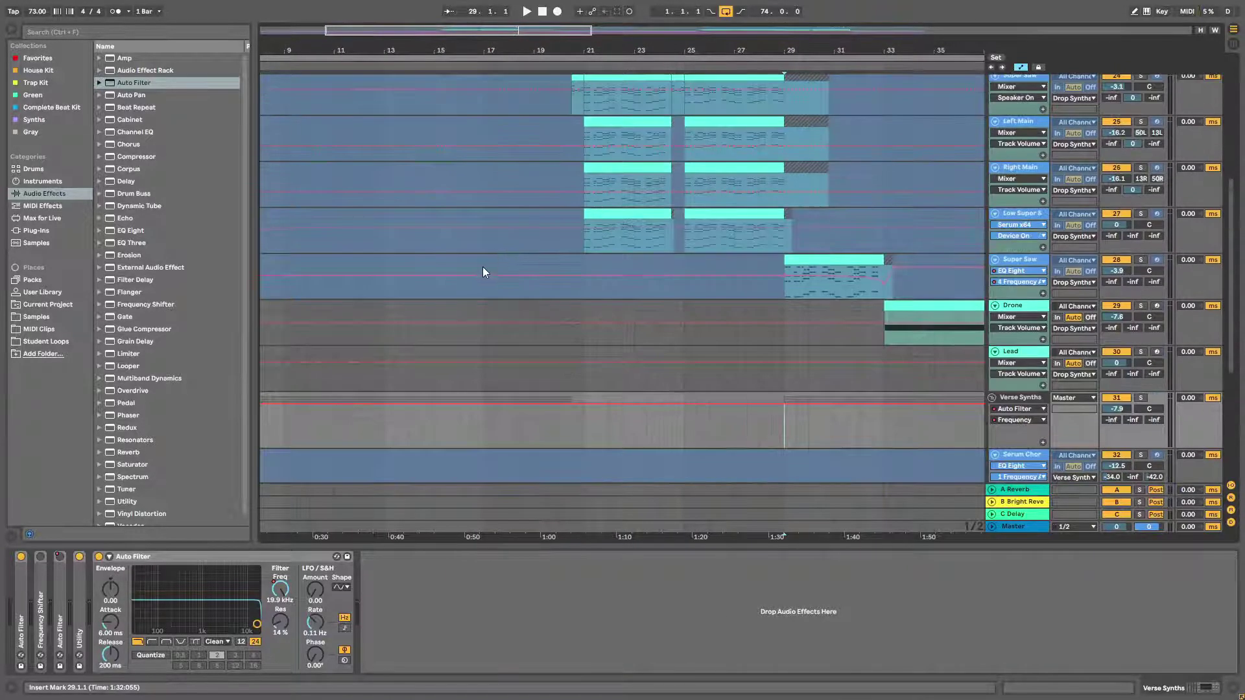
scroll(652, 234, right, 4)
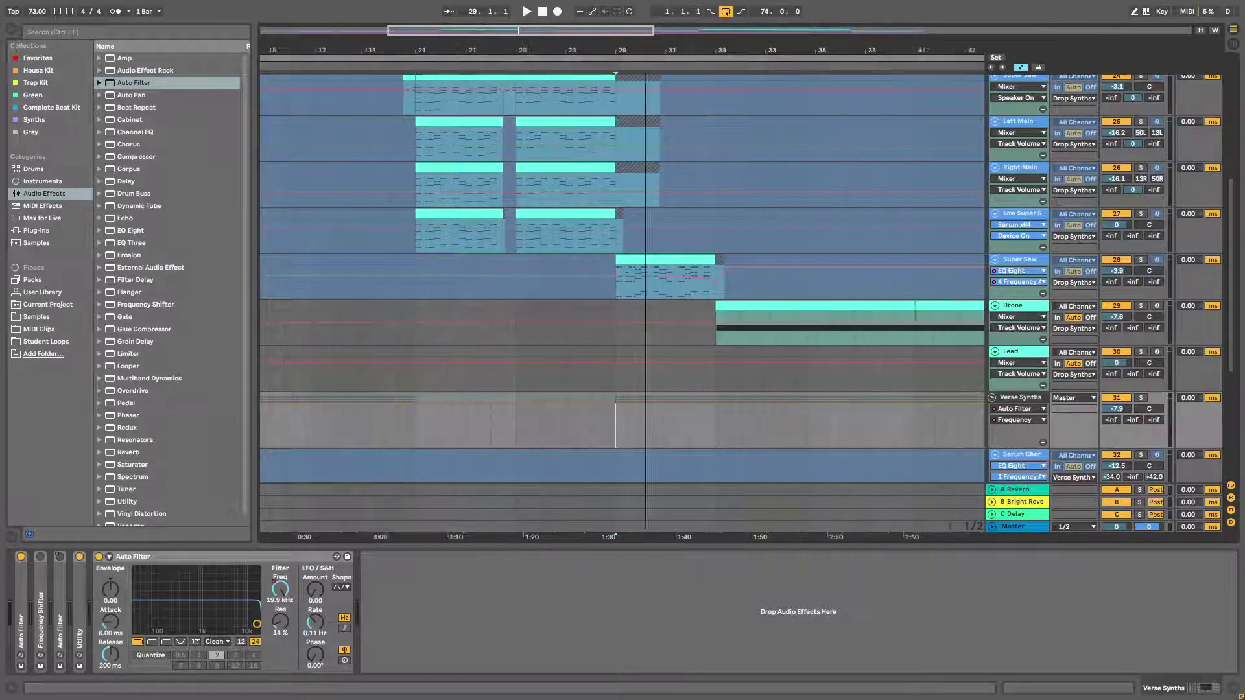
scroll(469, 248, right, 4)
click(504, 256)
scroll(504, 234, down, 3)
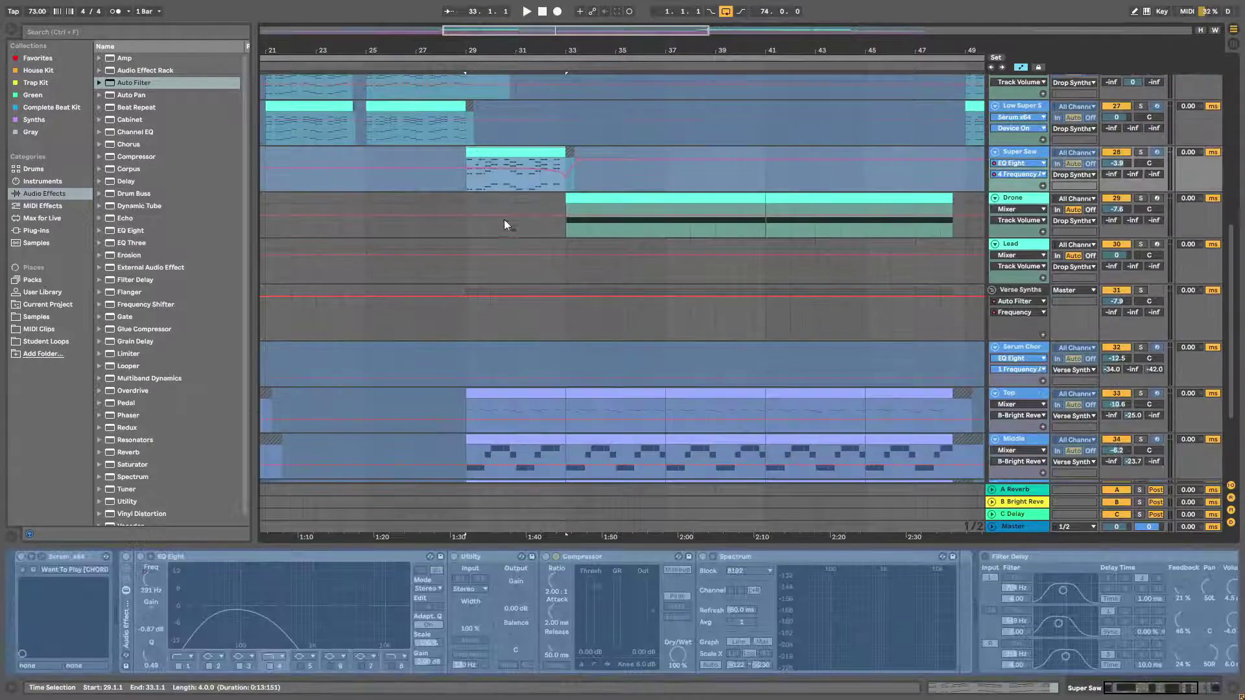
scroll(544, 247, down, 2)
click(525, 326)
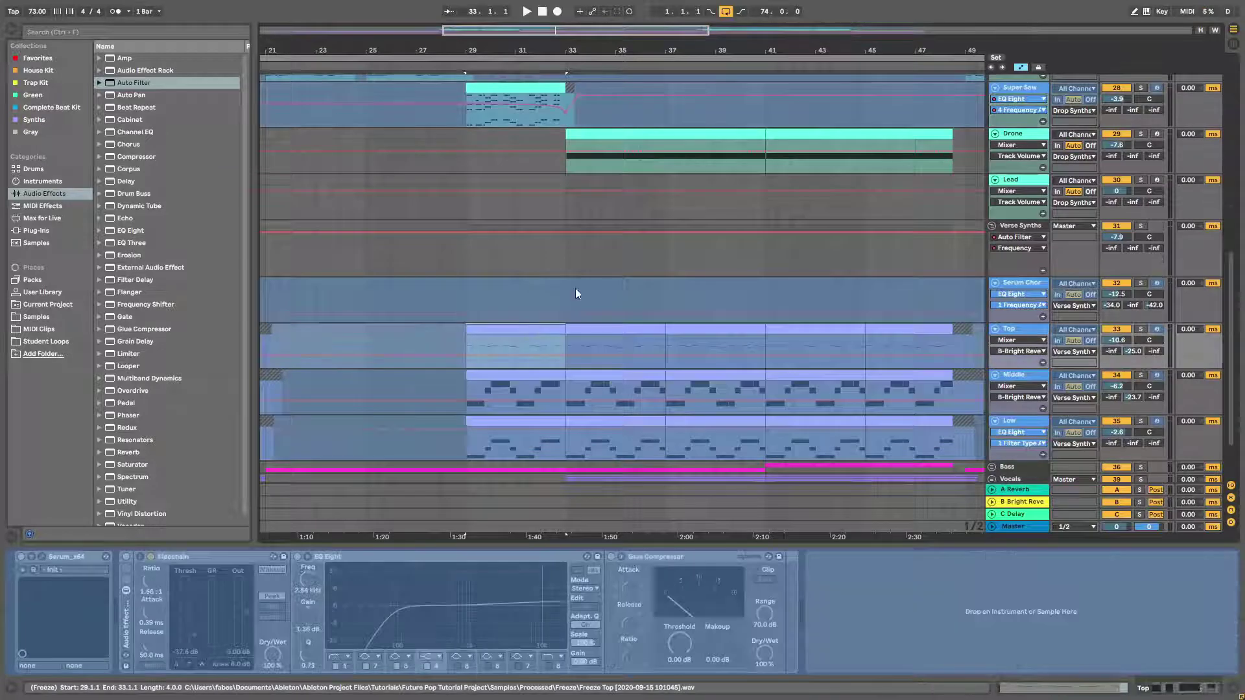
scroll(552, 214, up, 10)
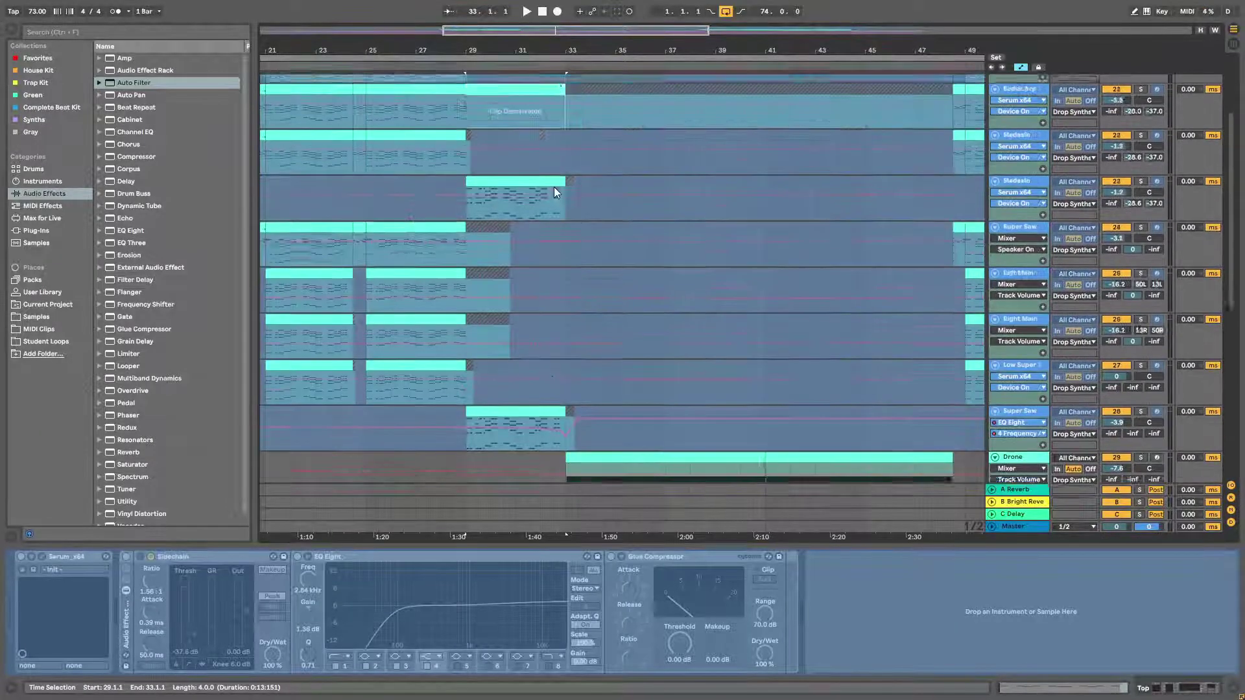
scroll(553, 187, up, 4)
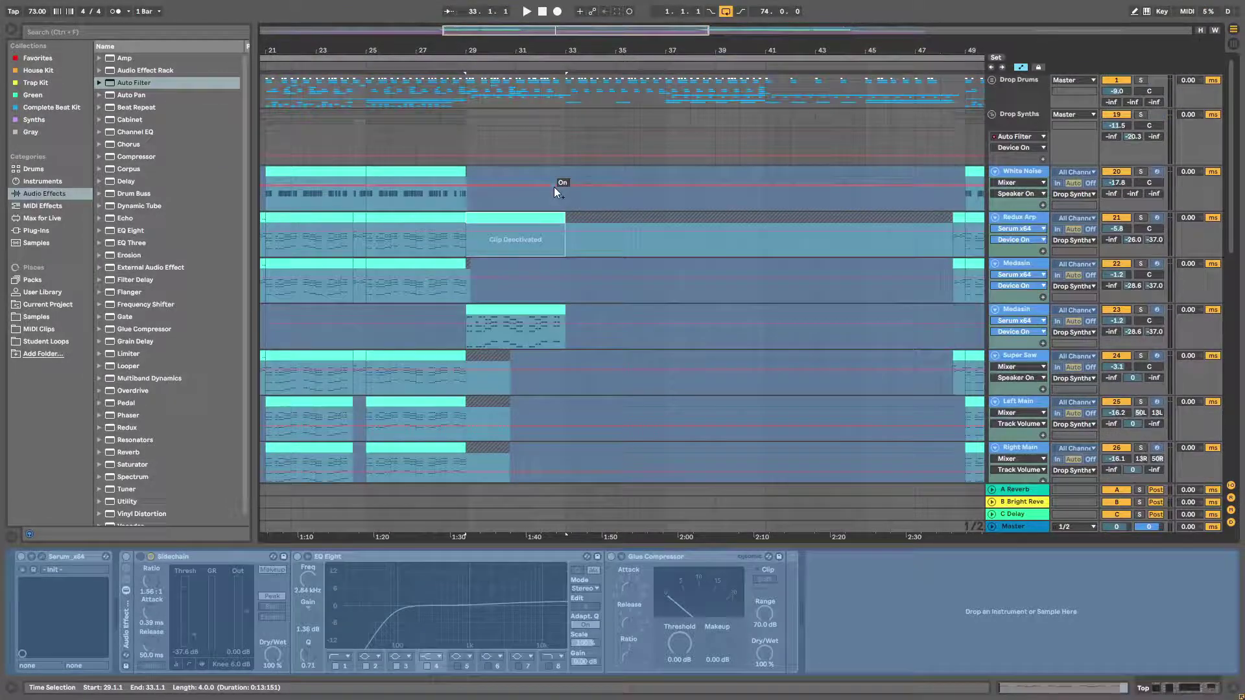
Step: Show the automation of the Auto Filter's frequency on the Drop Synths group track
click(1011, 122)
drag(321, 597, 321, 580)
right_click(321, 595)
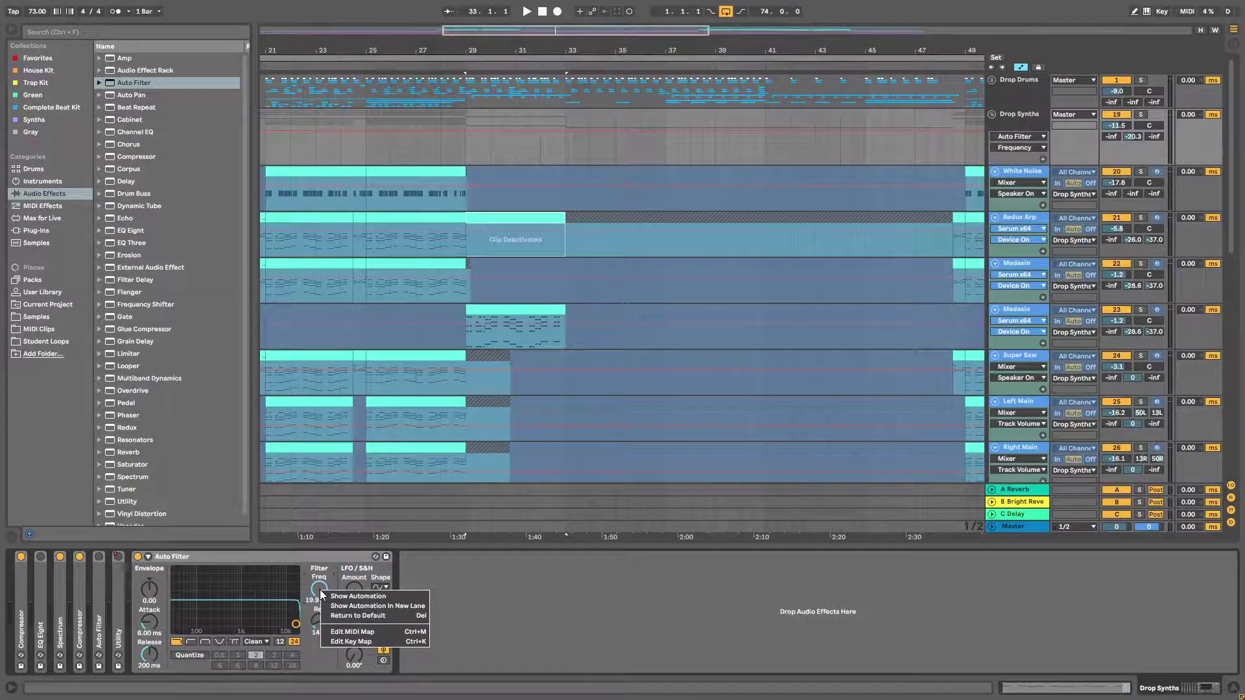
click(344, 595)
Step: Sweep the Drop Synths filter frequency down from 19.9 kHz at bar 29 until bar 33, with a jump back to 19.9 kHz there
click(459, 179)
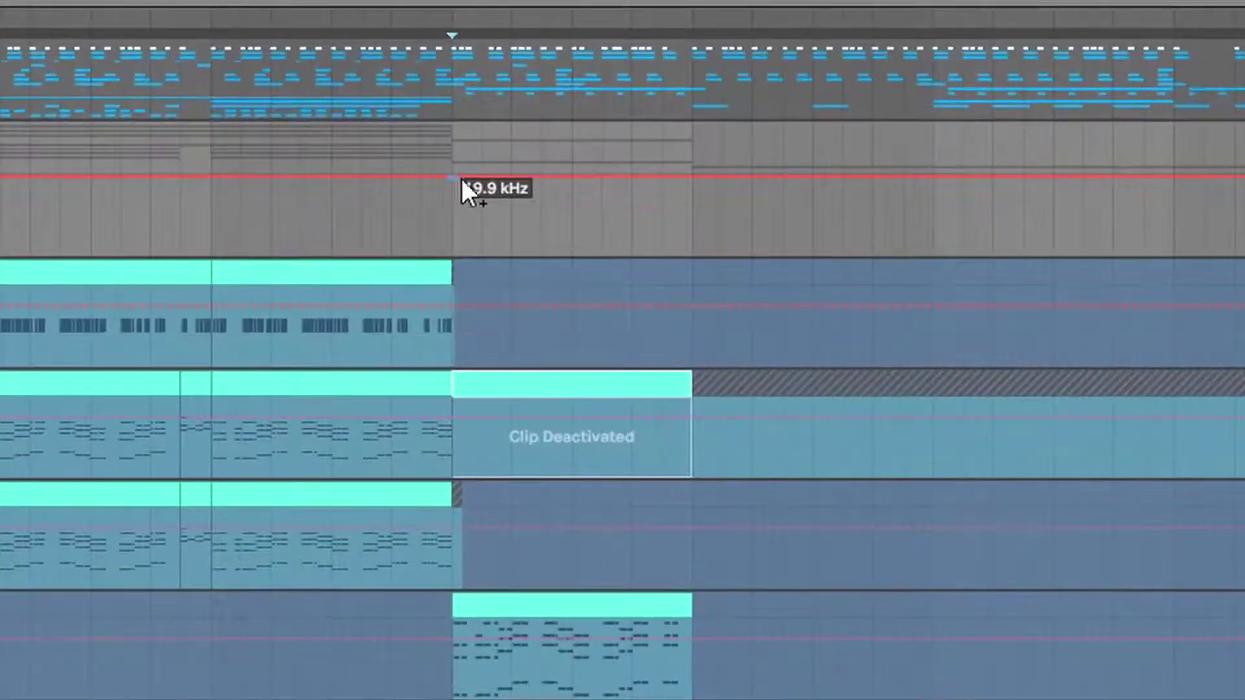
drag(674, 179, 694, 224)
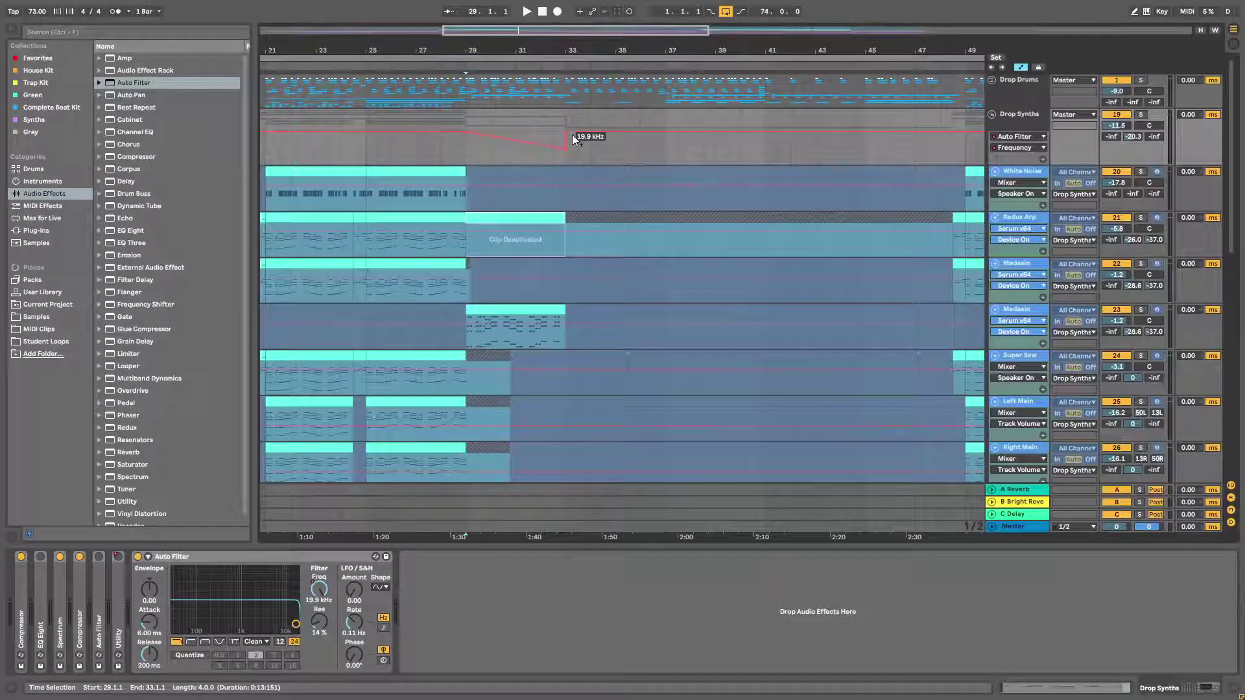
scroll(597, 148, right, 5)
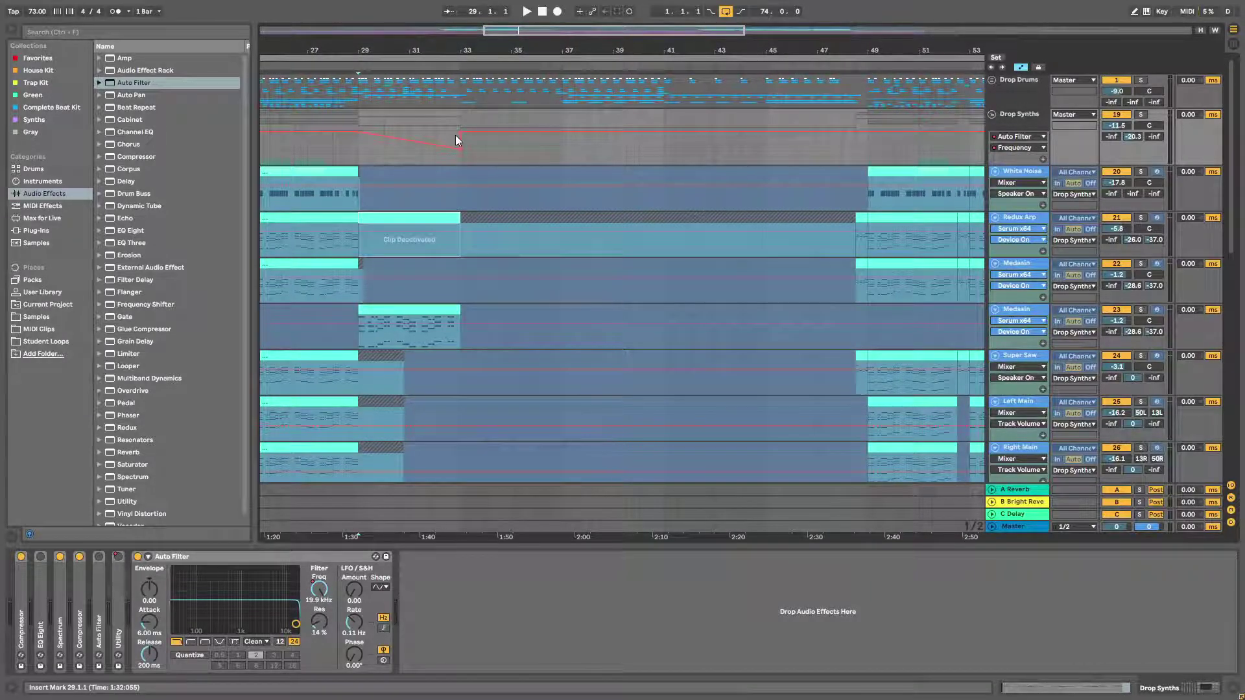
drag(461, 134, 773, 151)
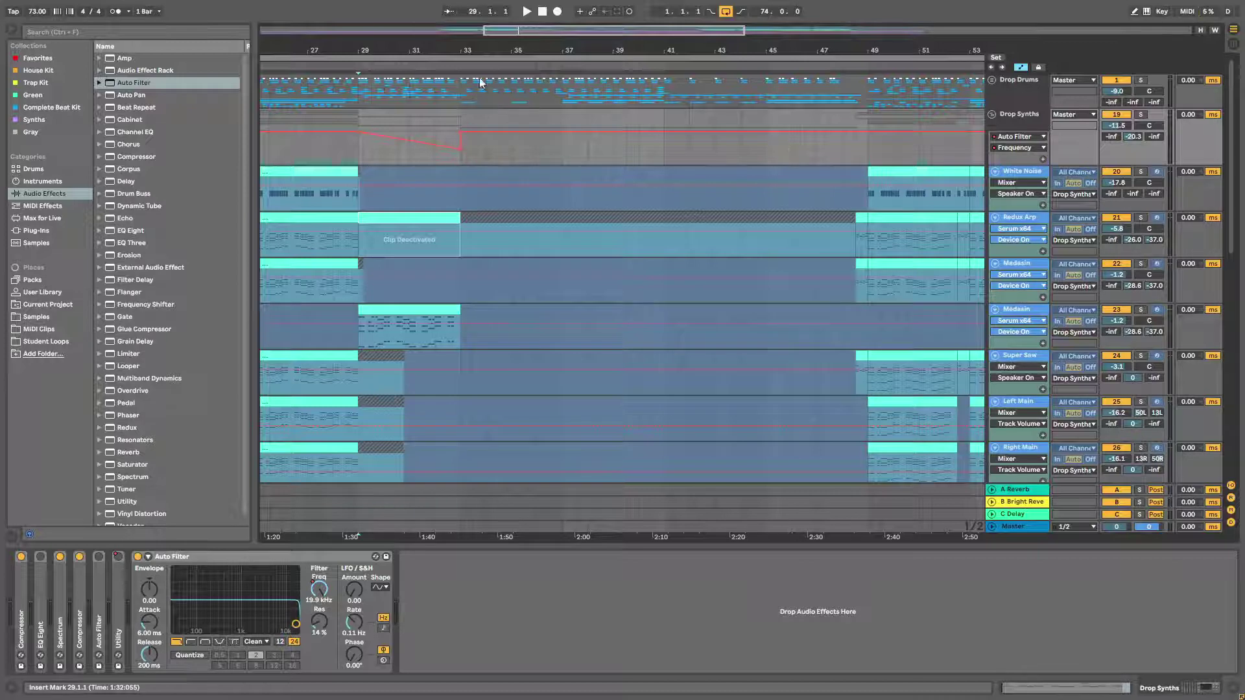
drag(395, 45, 564, 45)
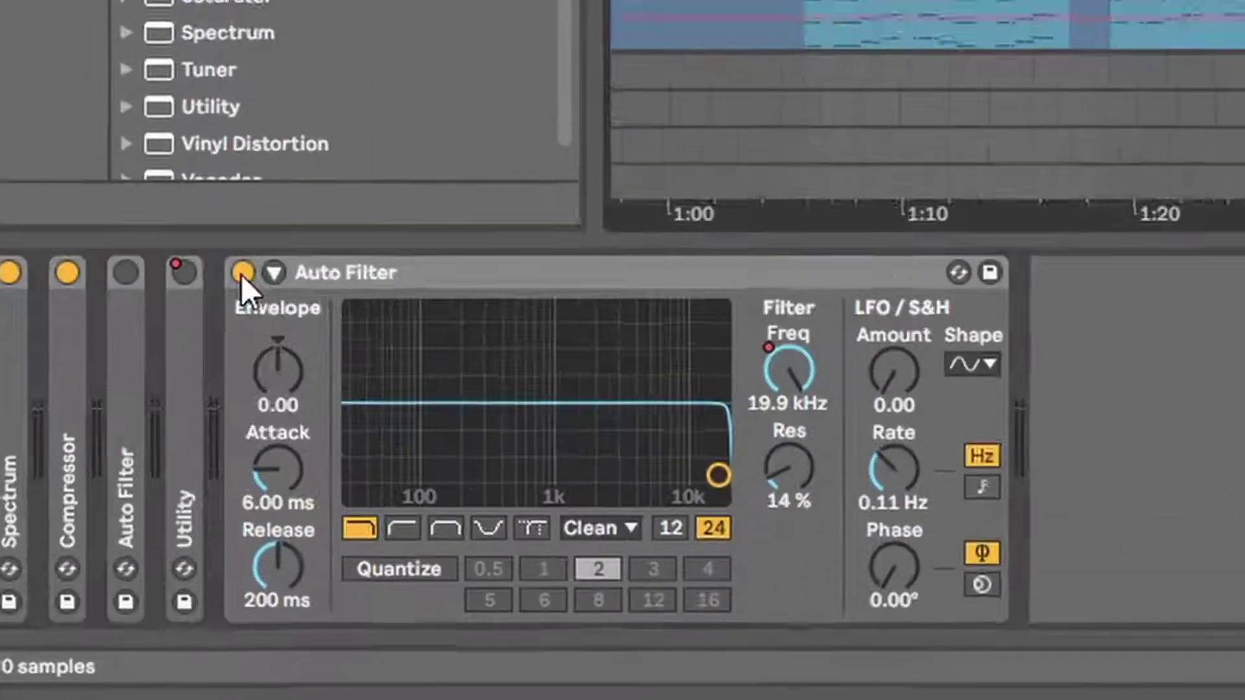
Step: Automate the Drop Synths Auto Filter to be on only from bar 29 to 33, and show its frequency automation again
right_click(137, 557)
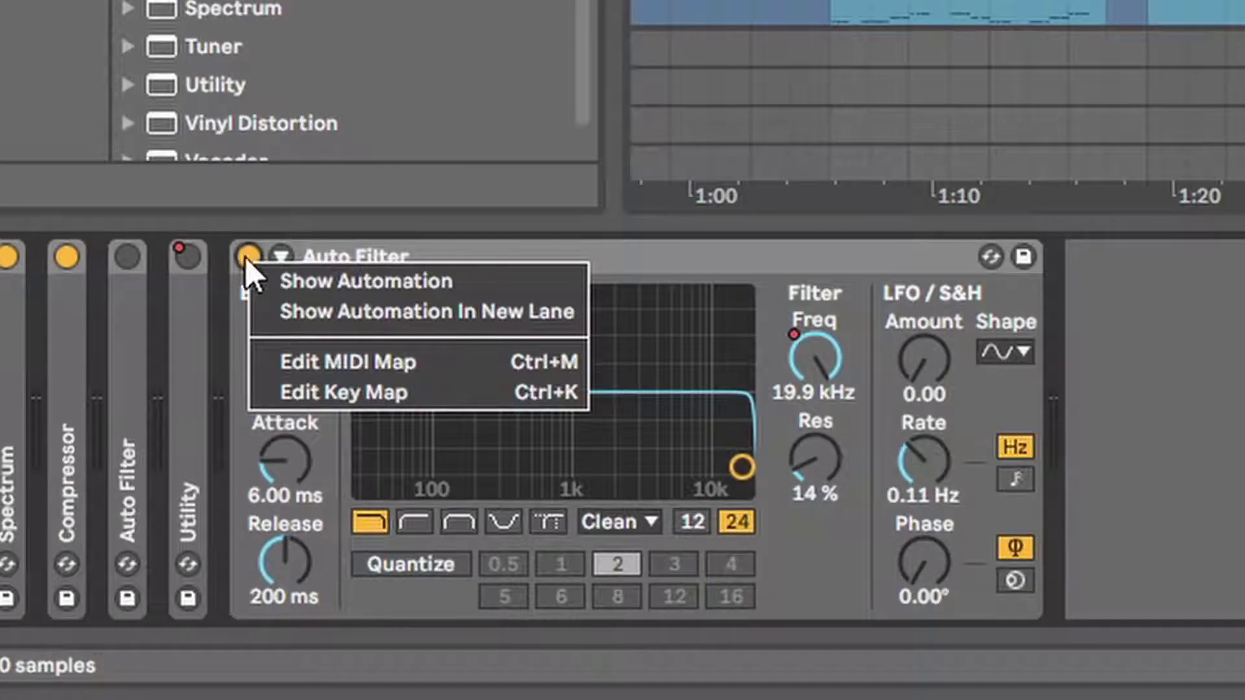
click(313, 278)
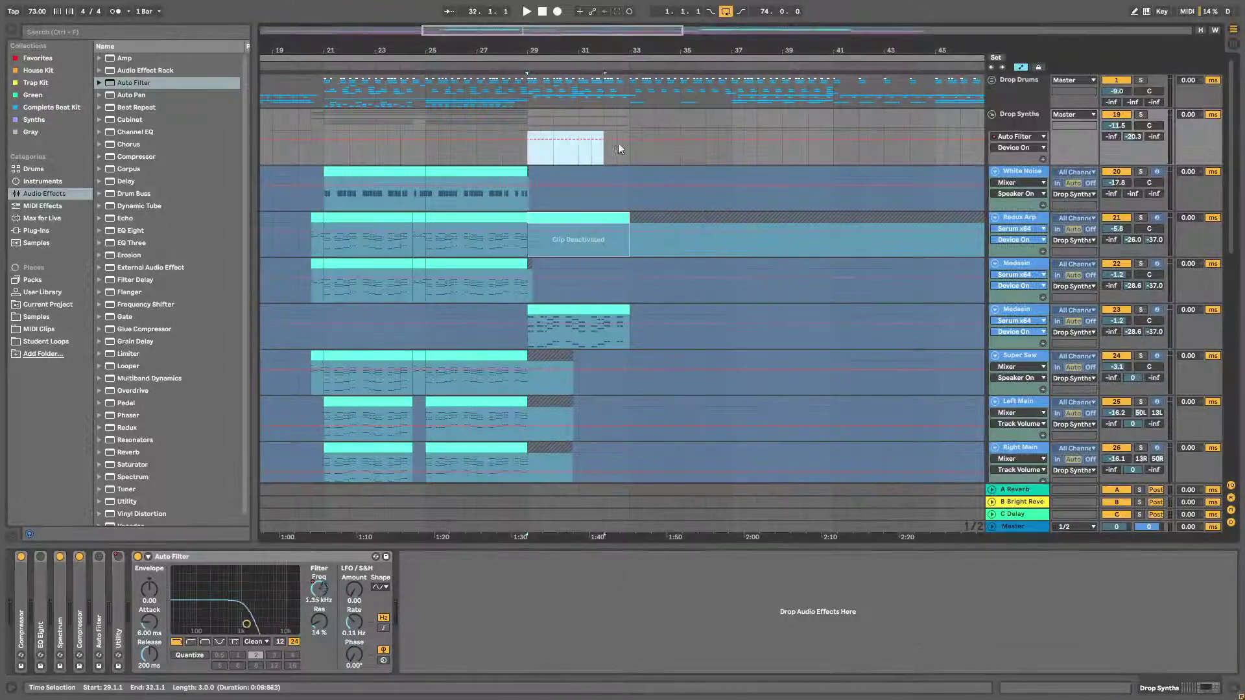
drag(618, 144, 628, 147)
click(604, 140)
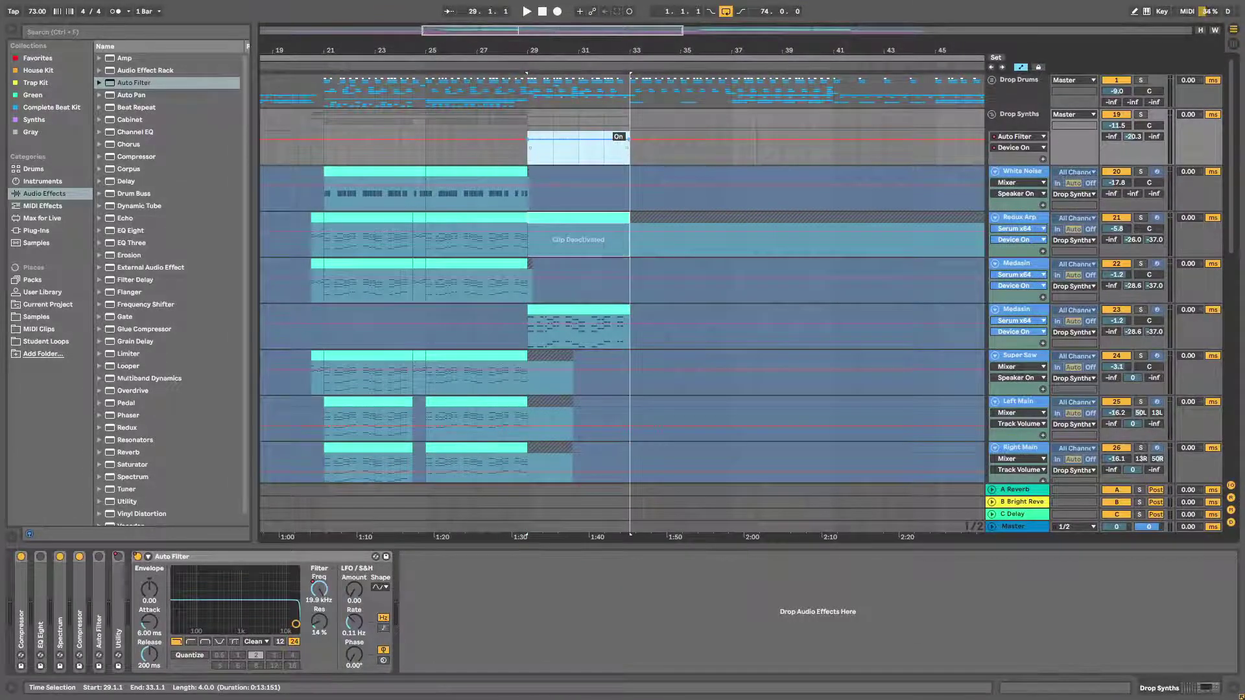
drag(512, 140, 513, 156)
drag(637, 140, 638, 156)
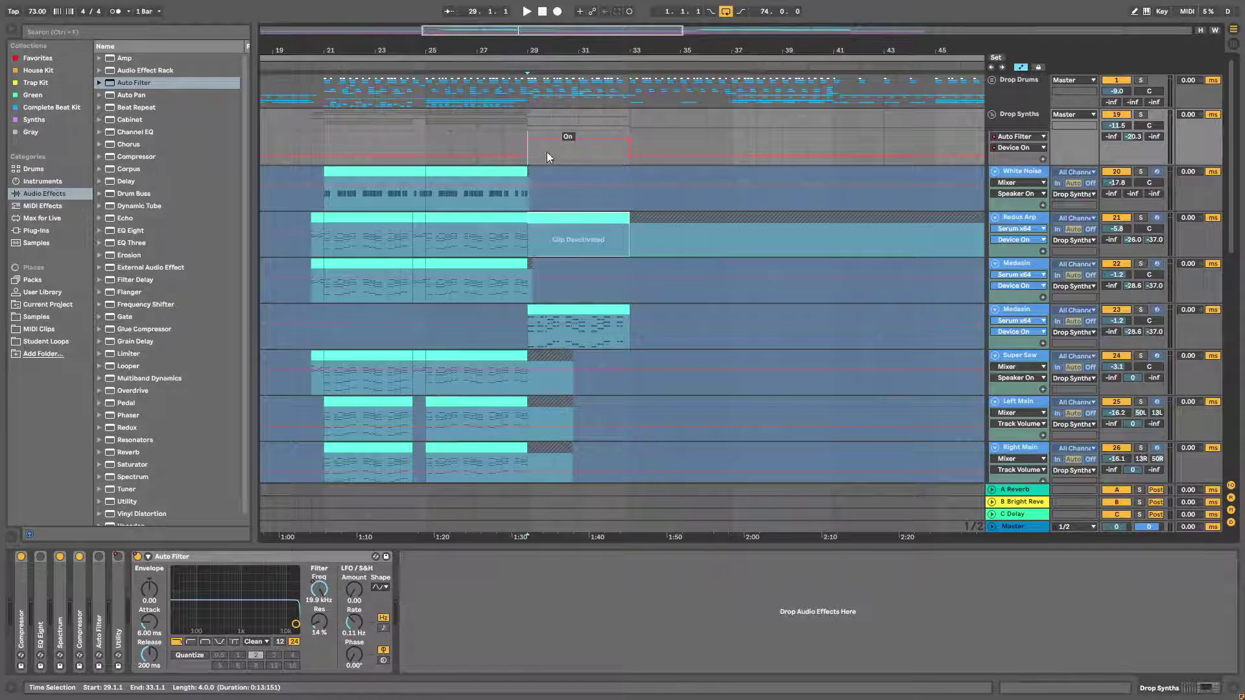
right_click(318, 600)
click(350, 603)
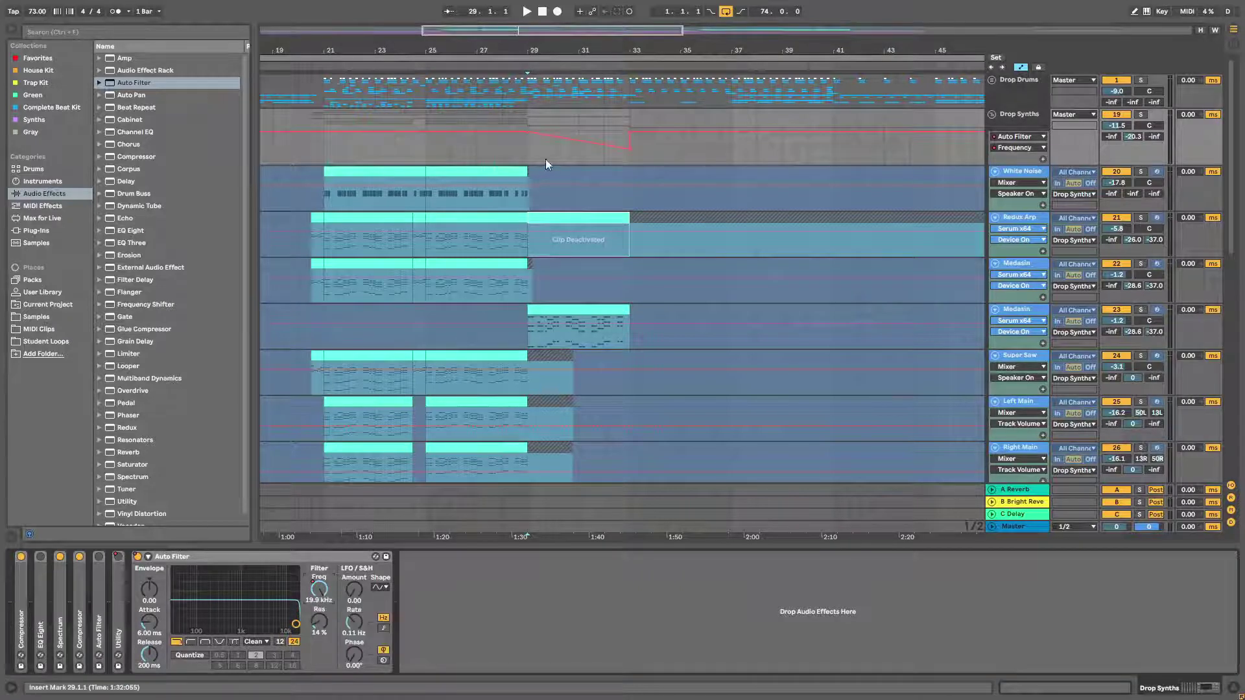
Step: Drop the Verse Synths filter frequency at bar 29 and sweep it back up to 19.9 kHz by bar 33
scroll(575, 127, down, 15)
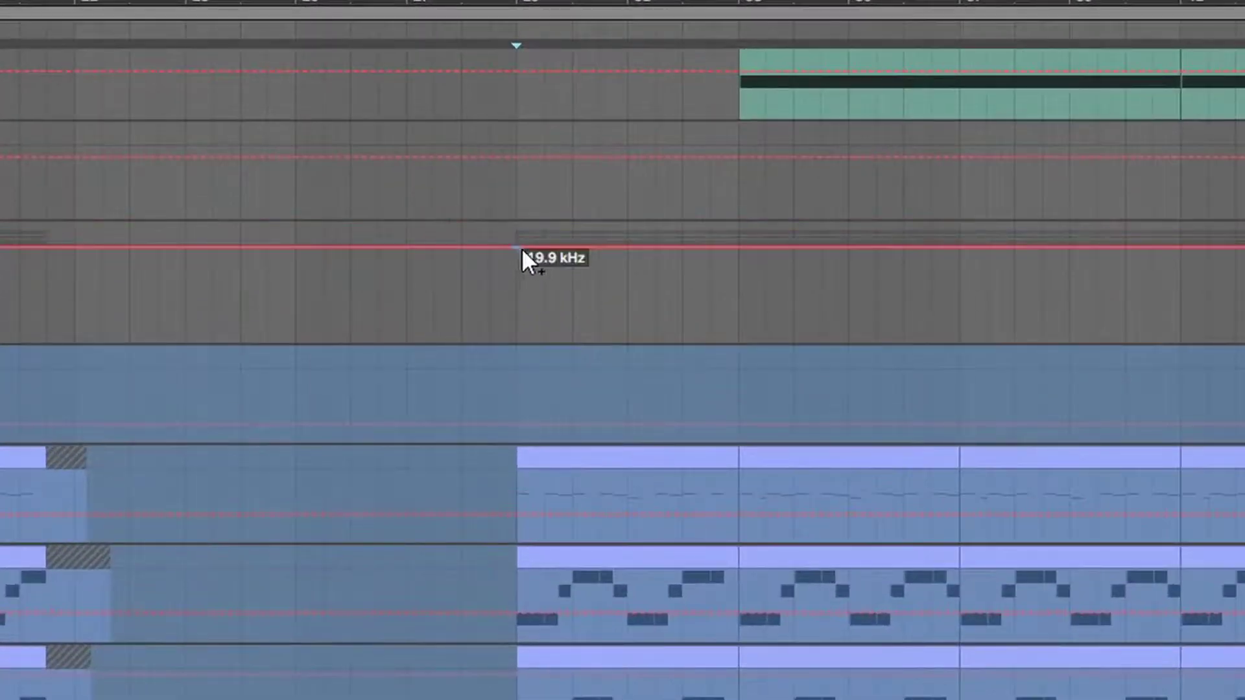
click(523, 250)
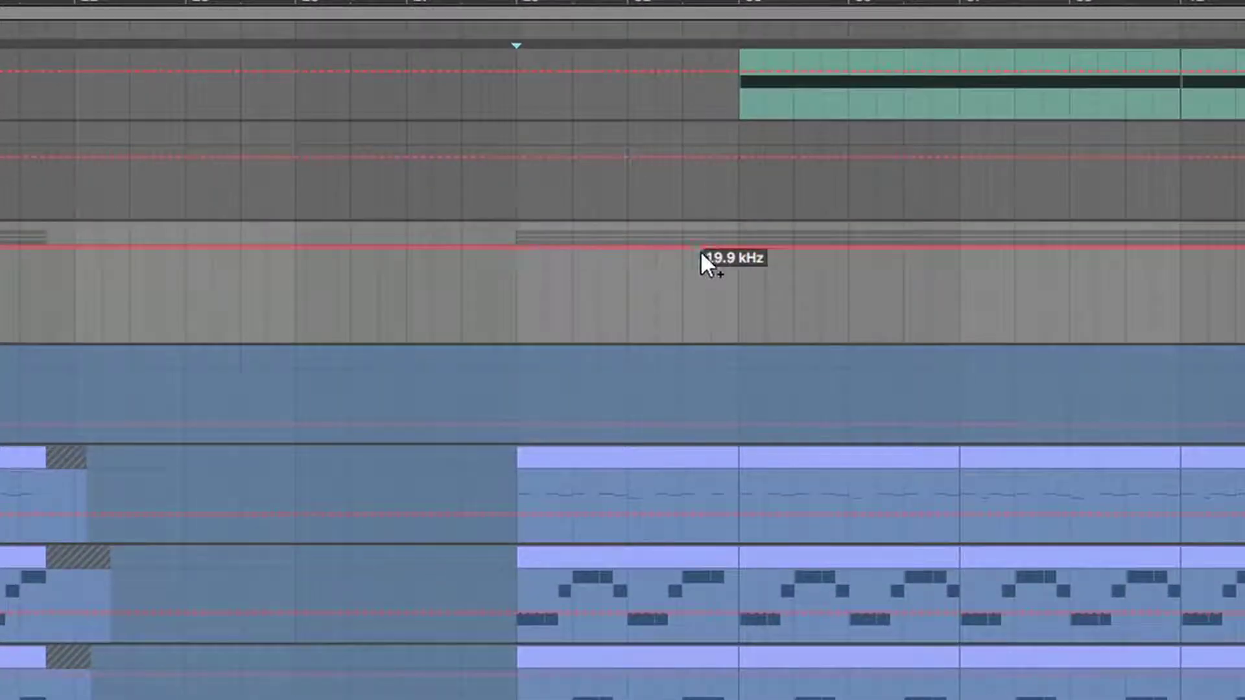
click(739, 250)
drag(565, 248, 517, 297)
Step: Play the transition from bar 29 and raise the low point of the Verse Synths filter sweep slightly
click(519, 193)
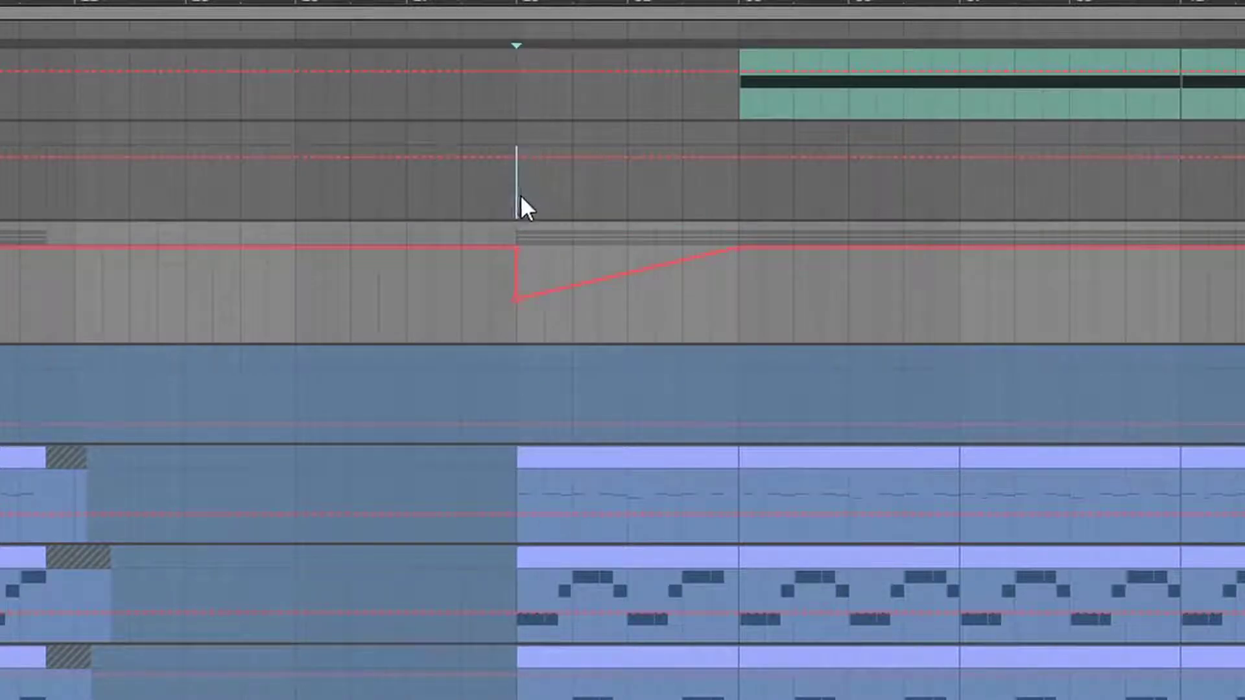
key(space)
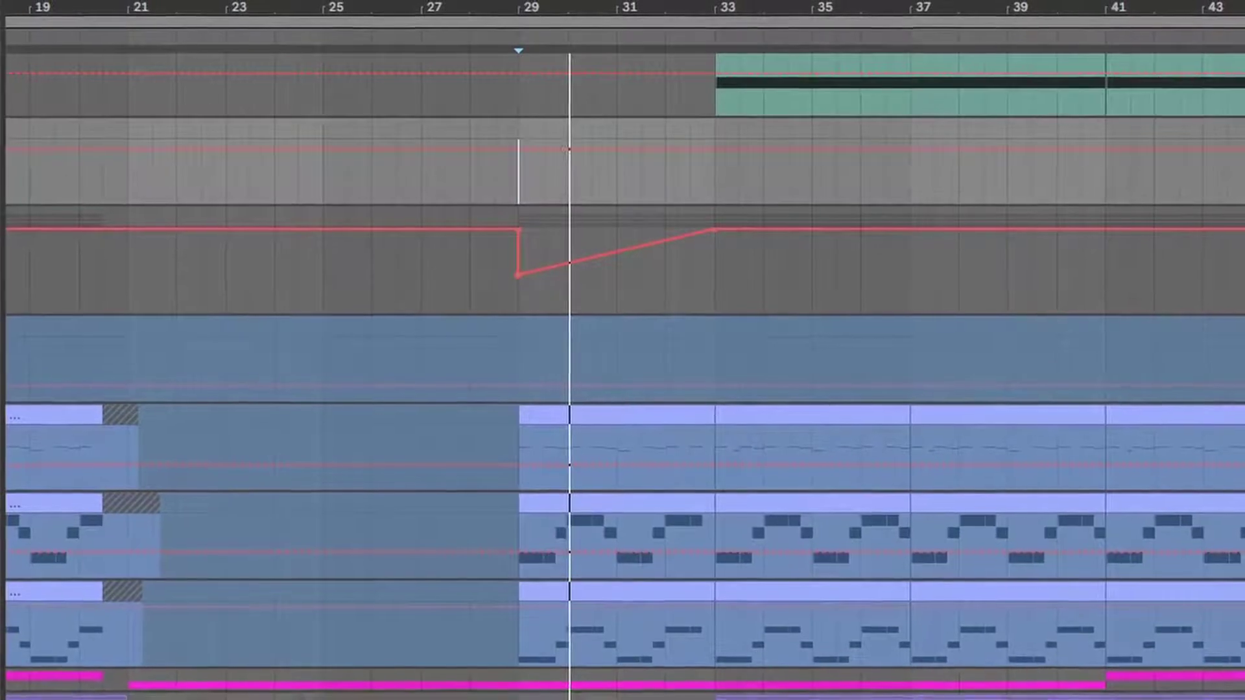
drag(519, 264, 519, 253)
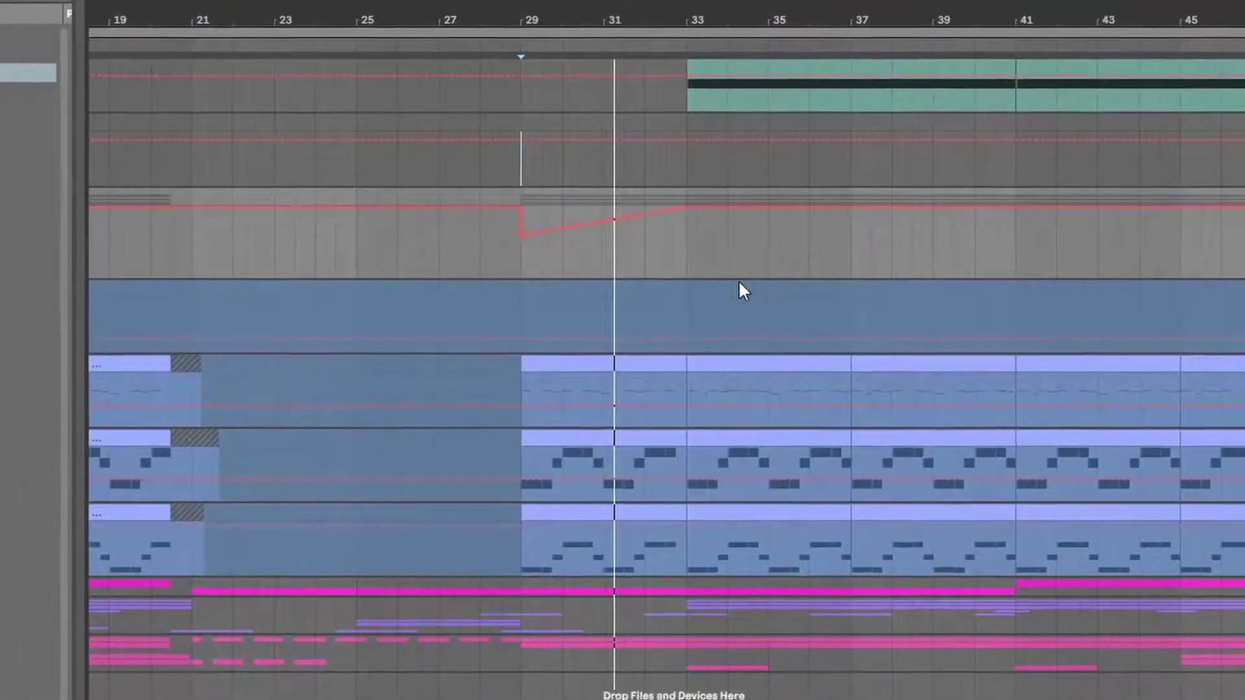
Step: Play the soloed Super Saw Group from the start of the chorus at bar 21
scroll(803, 272, up, 2)
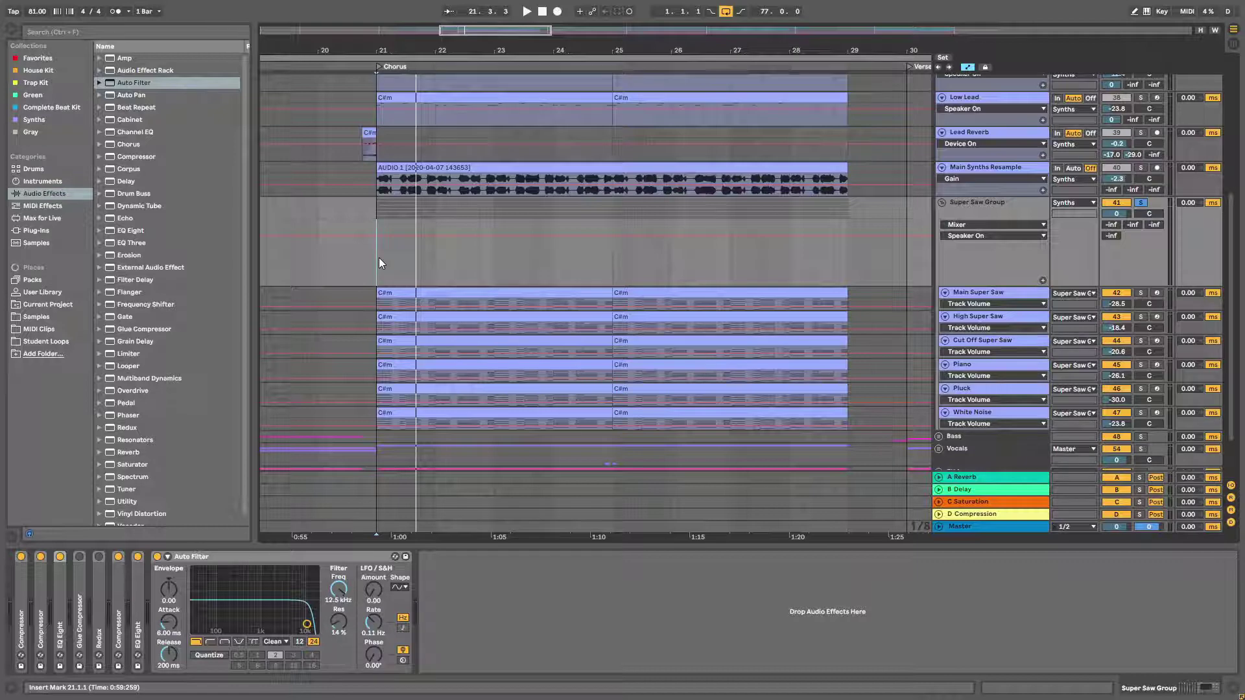
click(379, 258)
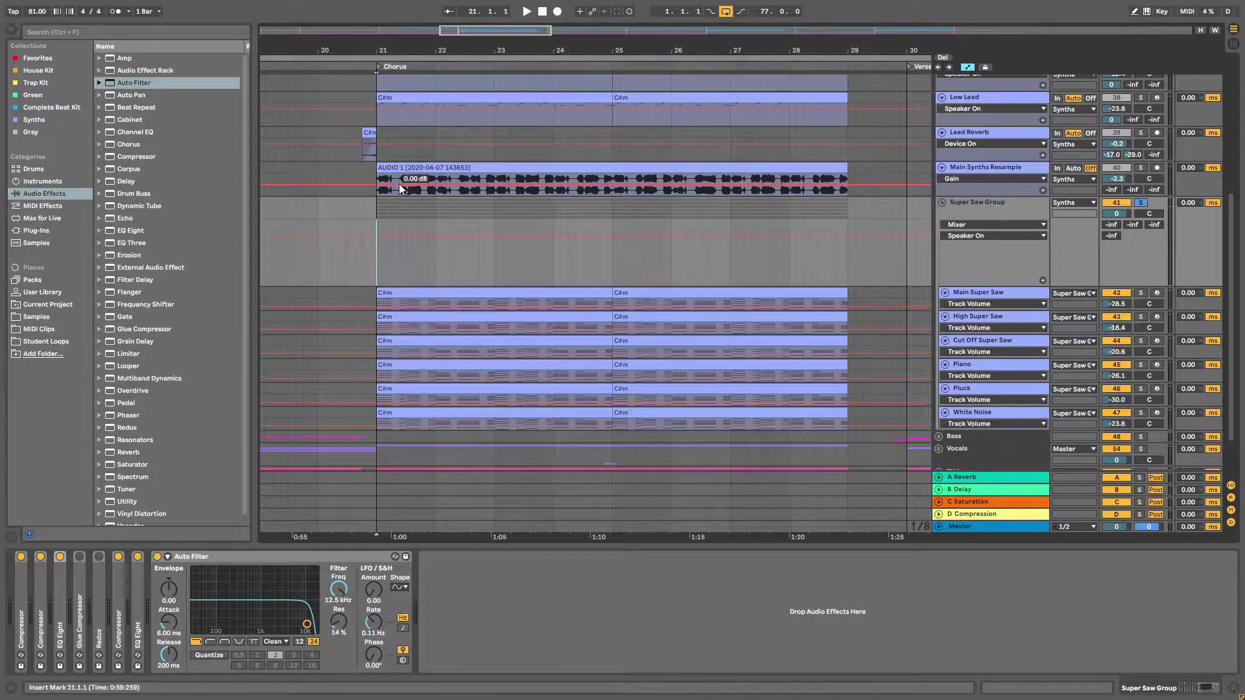
key(space)
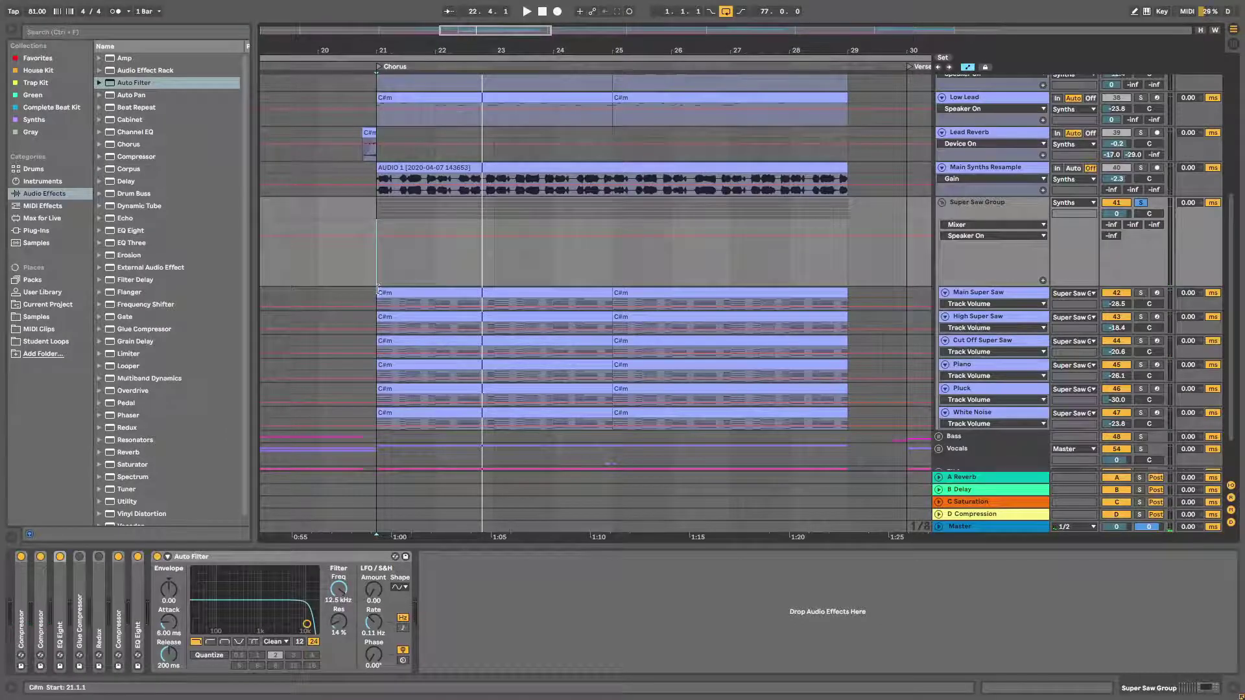
Step: Show the Auto Filter's frequency automation on the Super Saw Group and raise the filter frequency to 19.9 kHz
drag(385, 52, 512, 57)
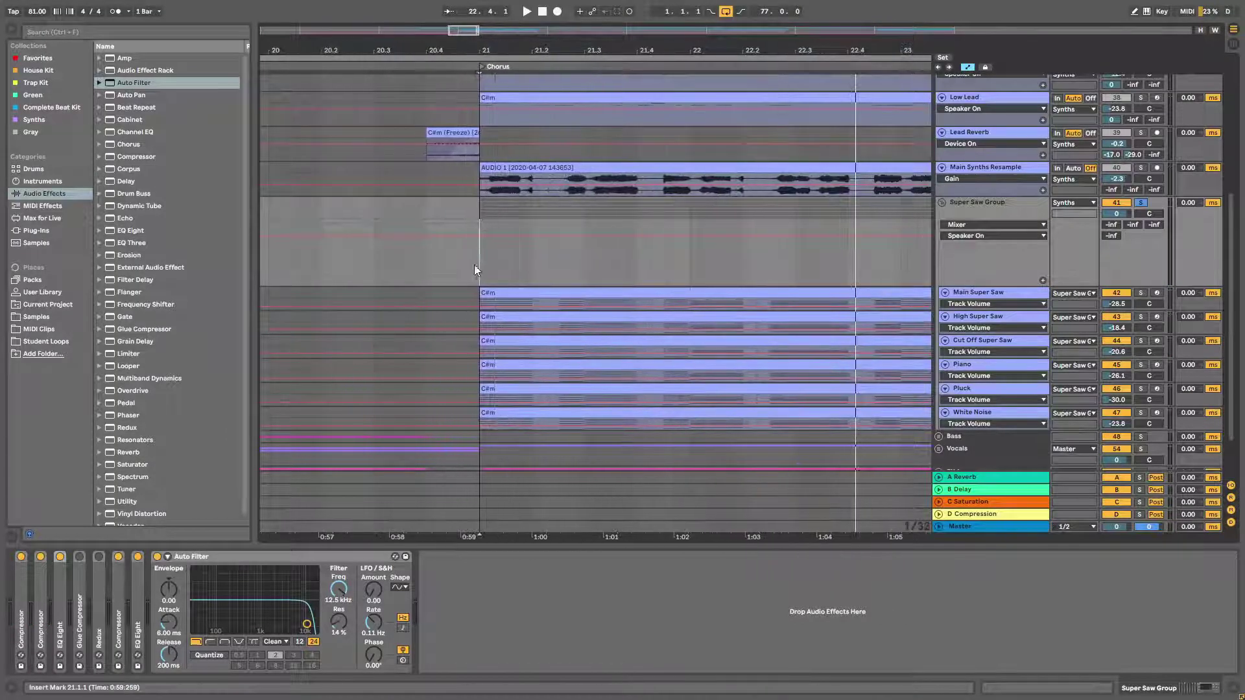
right_click(340, 592)
click(357, 600)
drag(339, 589, 341, 582)
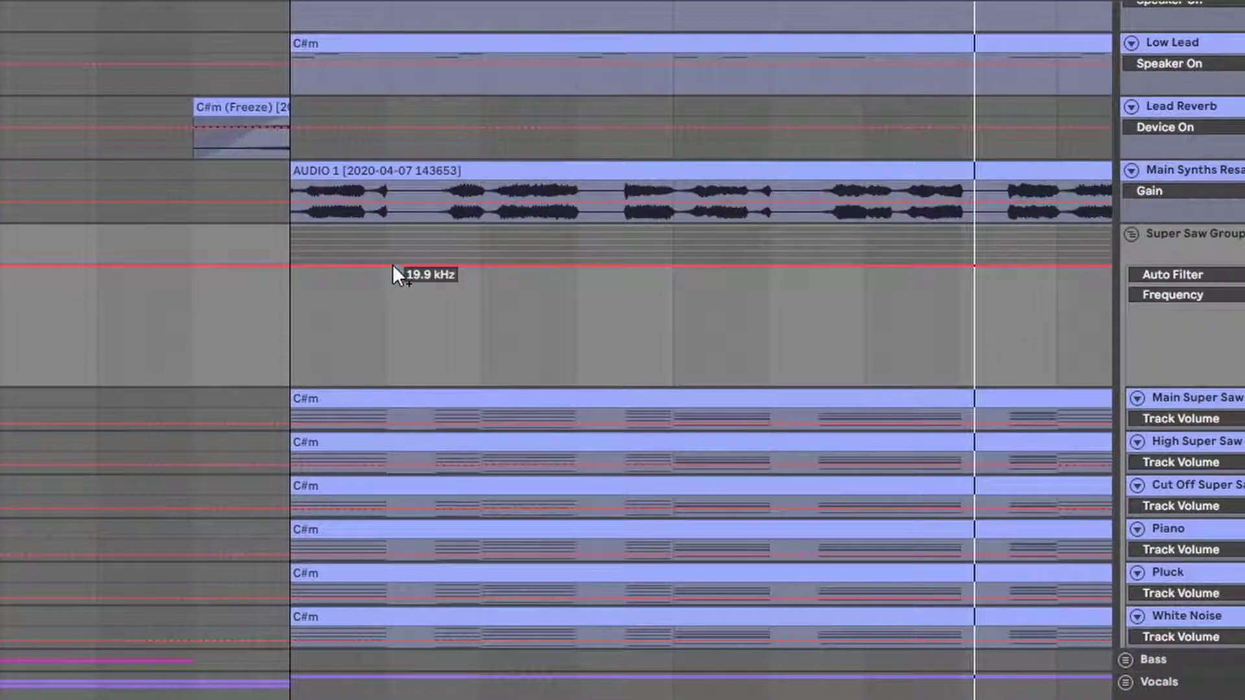
Step: Ramp the Super Saw Group's filter frequency up to 19.9 kHz over the first beat of bar 21, and play it
click(388, 264)
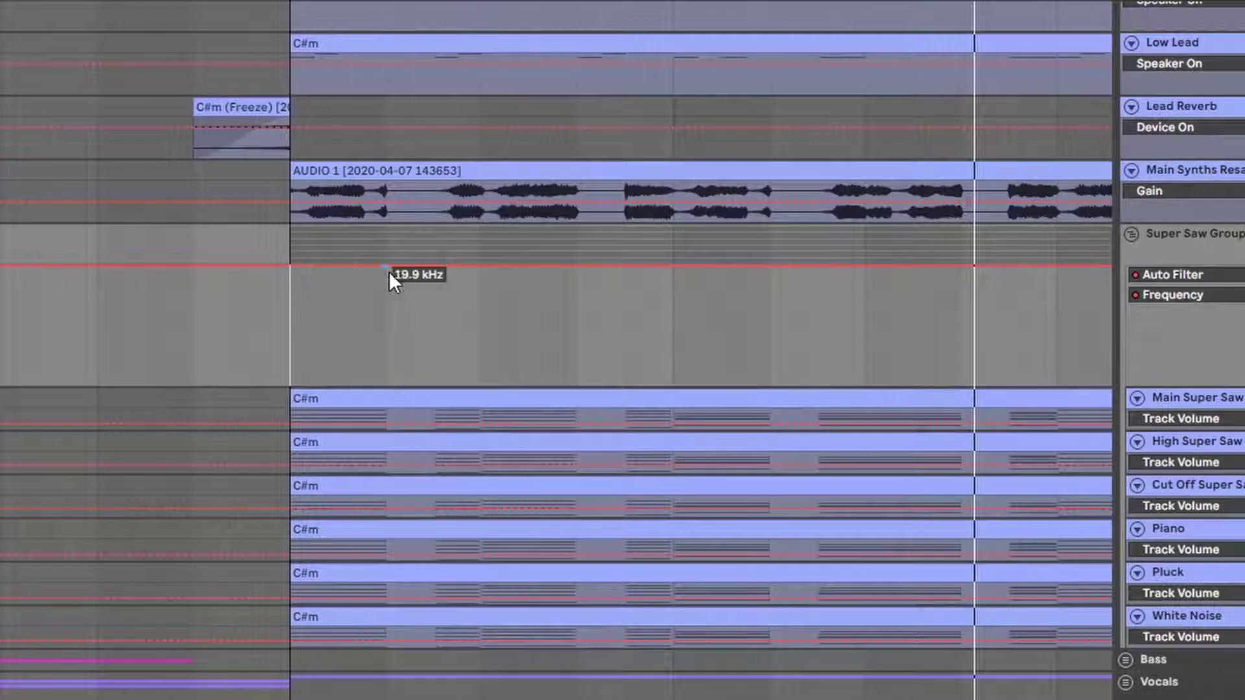
drag(385, 267, 290, 360)
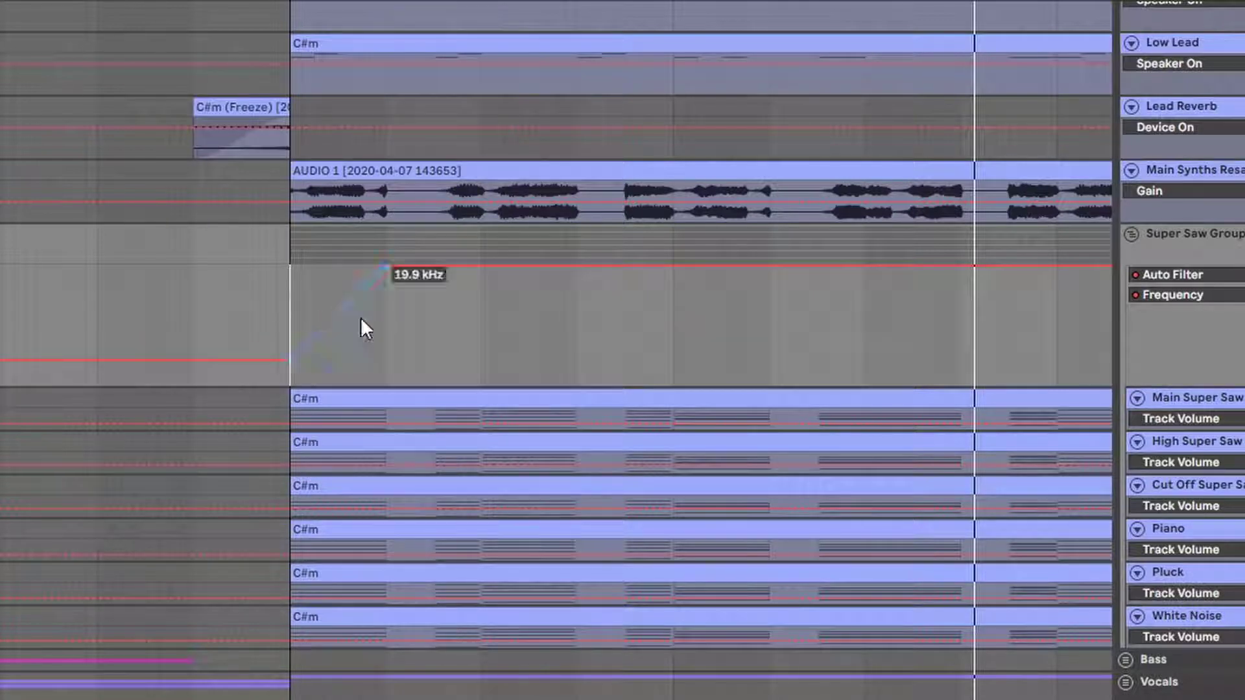
click(303, 174)
key(space)
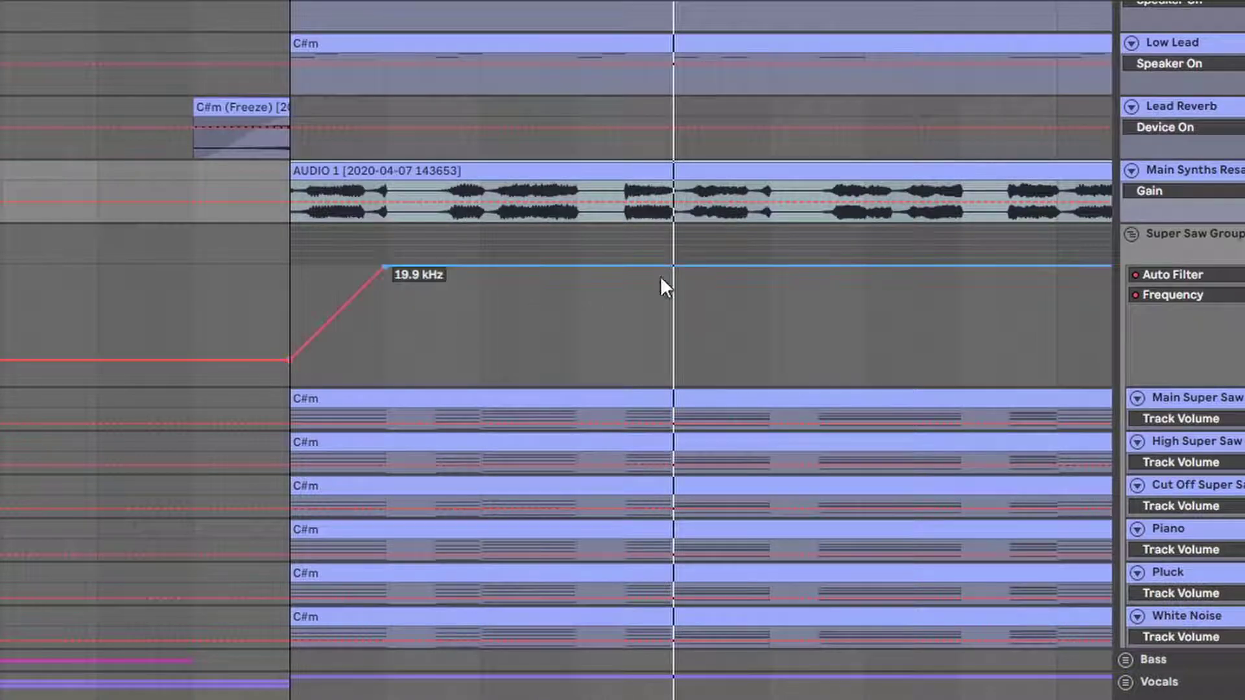
Step: Add a second filter sweep at bar 22, dropping the frequency and ramping back to 19.9 kHz over the first beat
click(769, 264)
drag(695, 267, 673, 367)
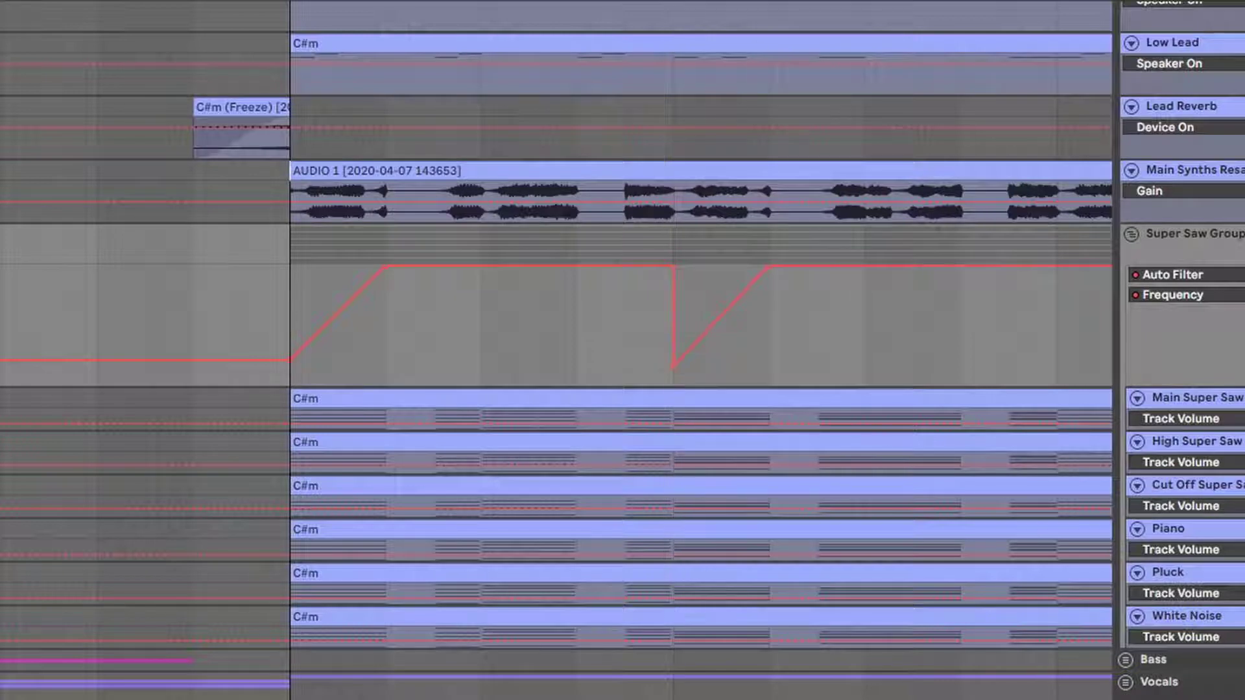
scroll(540, 266, right, 5)
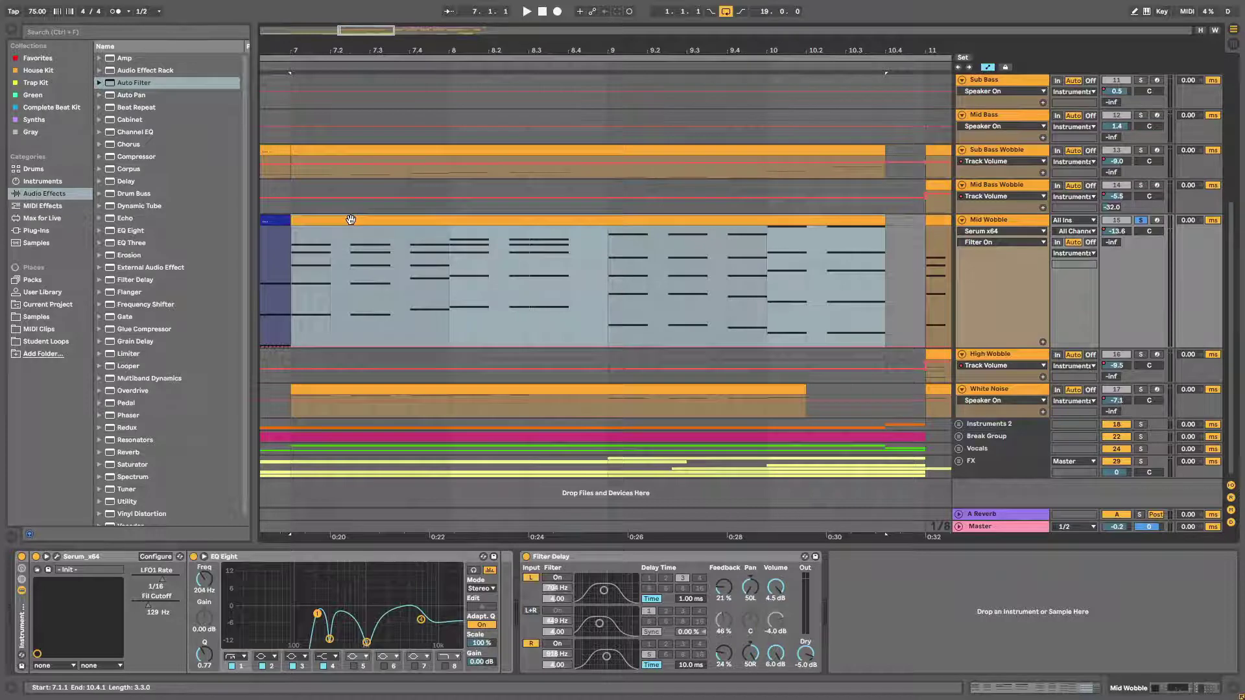
Step: Play the Mid Wobble clip, add an Auto Filter after the Filter Delay at 225 Hz, and show its frequency automation
key(space)
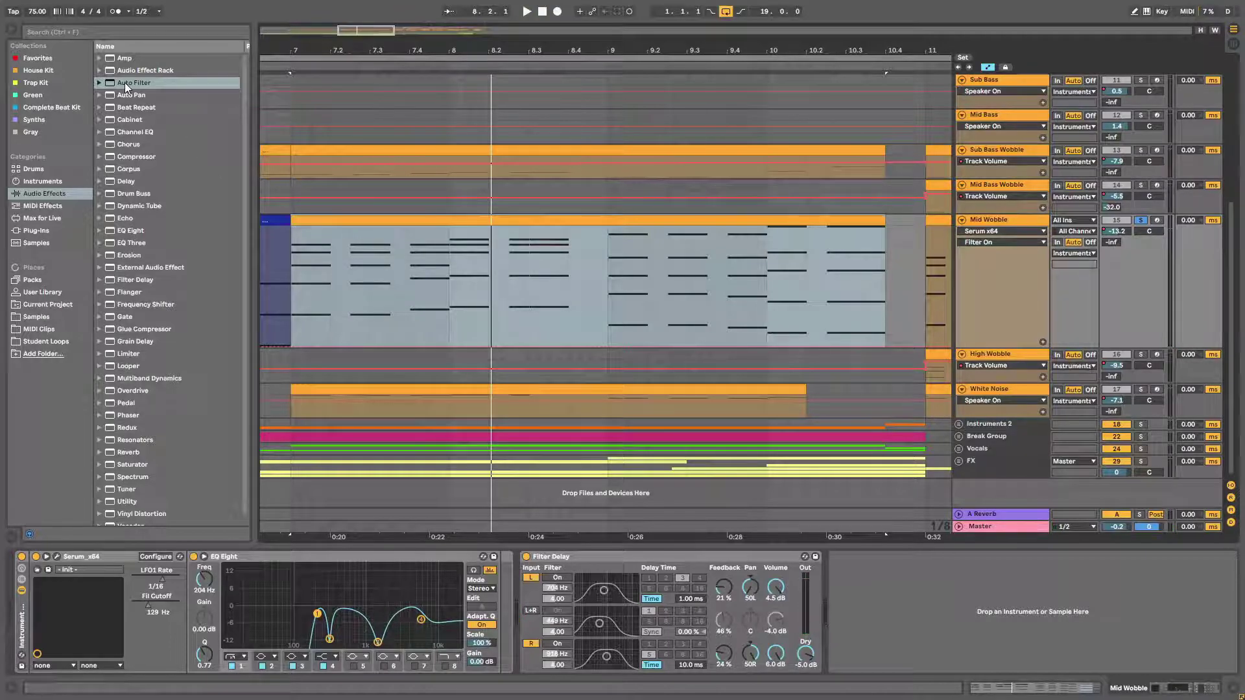
drag(124, 83, 908, 571)
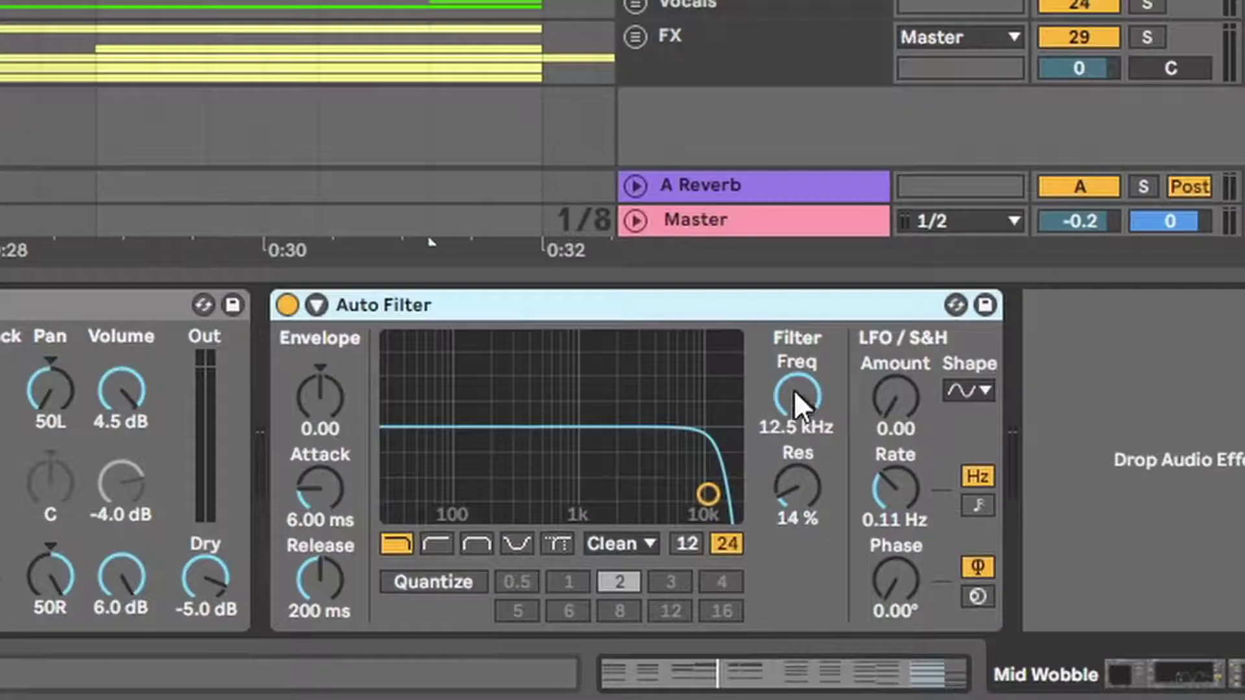
drag(1016, 589, 1016, 669)
drag(797, 395, 797, 385)
right_click(792, 391)
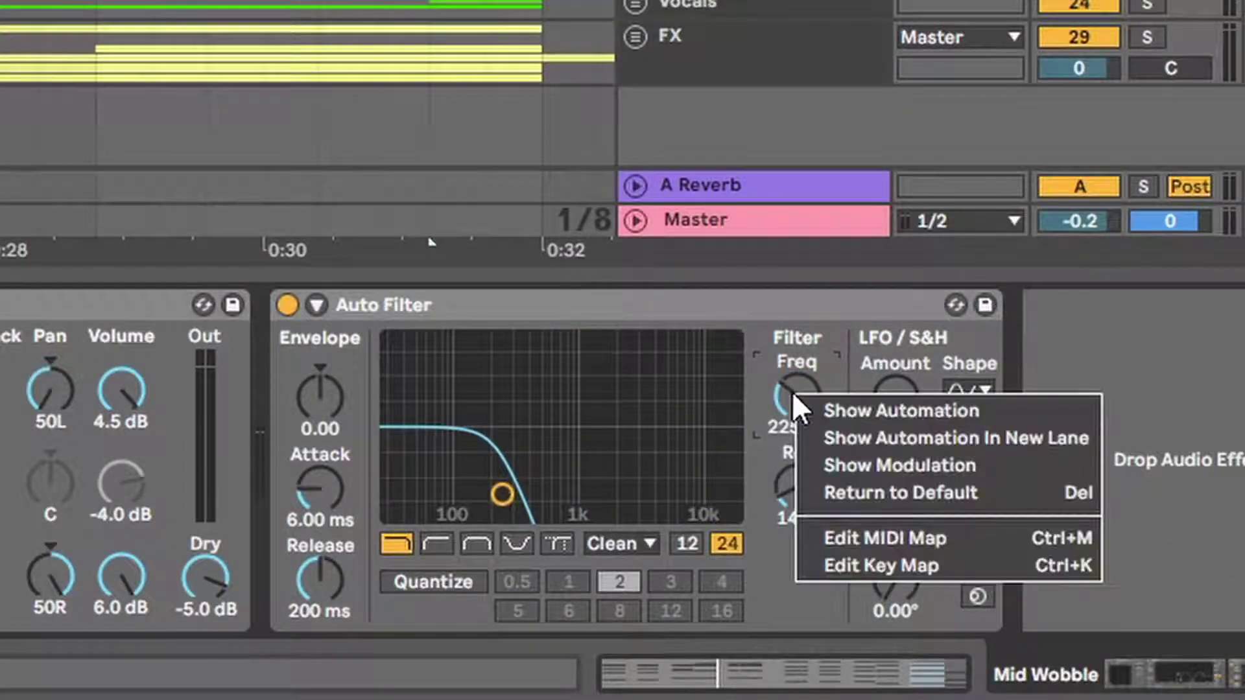
click(867, 428)
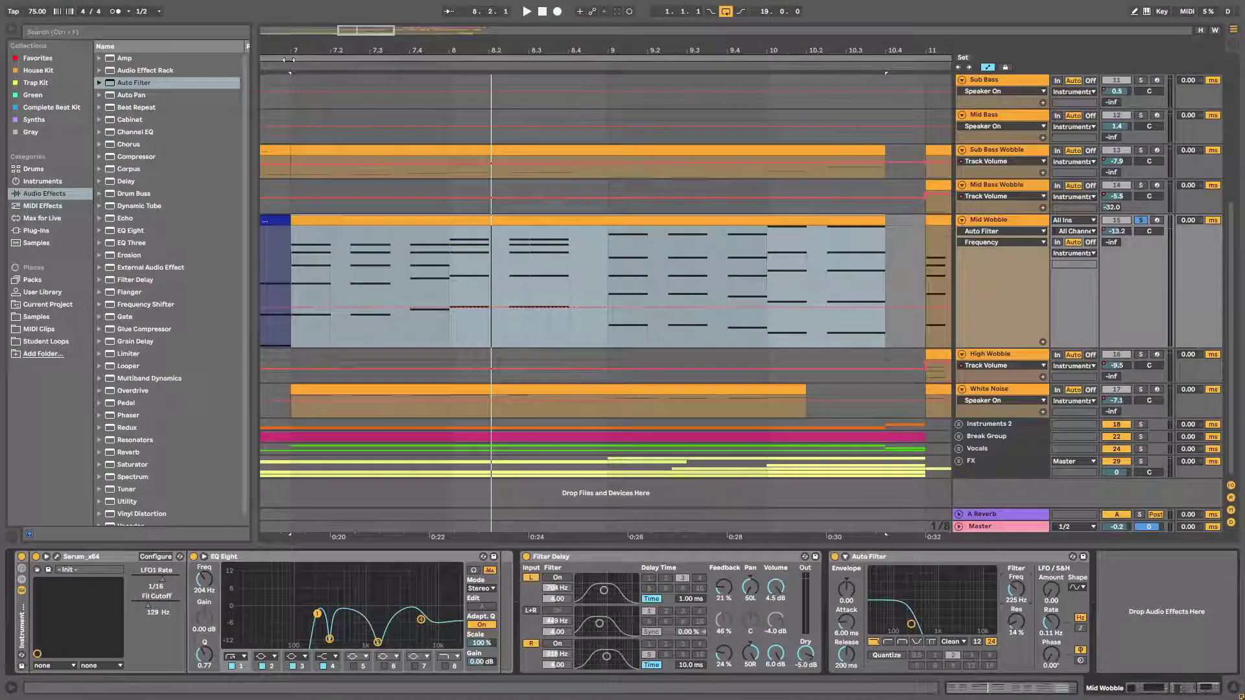
Step: Draw a curved frequency peak rising from 225 Hz and falling back over the first sixteenth of bar 7 on Mid Wobble
drag(296, 50, 366, 73)
click(345, 307)
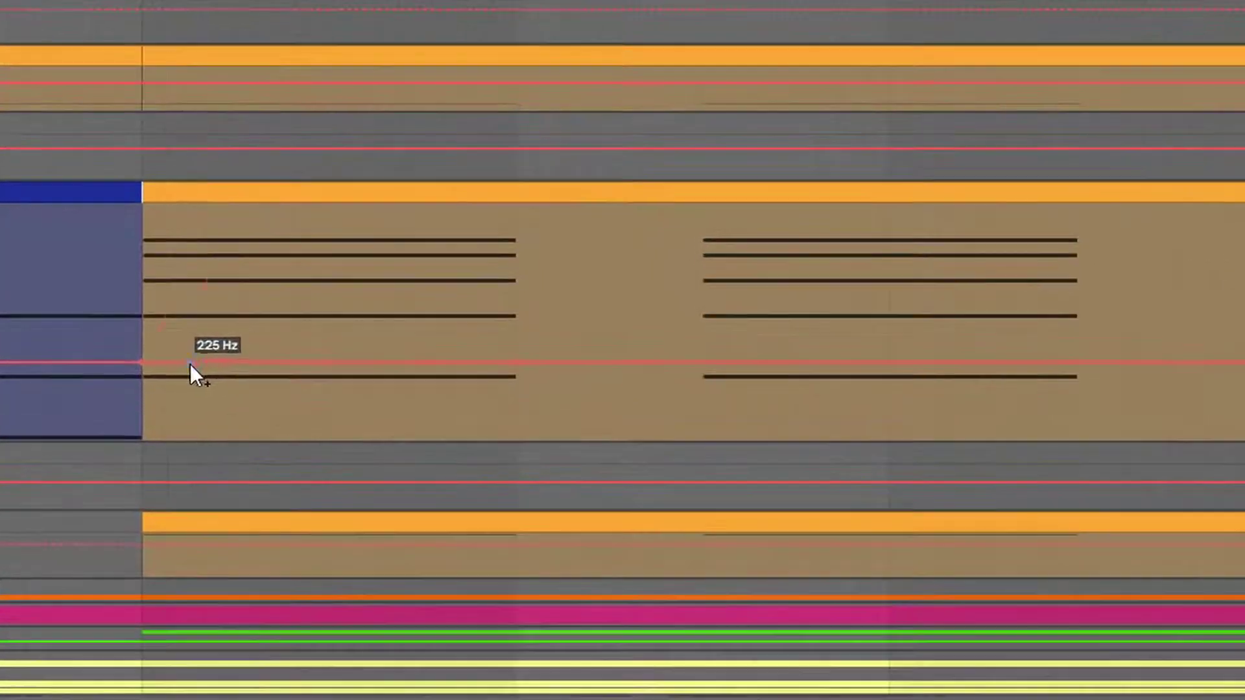
drag(370, 307, 367, 252)
drag(162, 316, 222, 347)
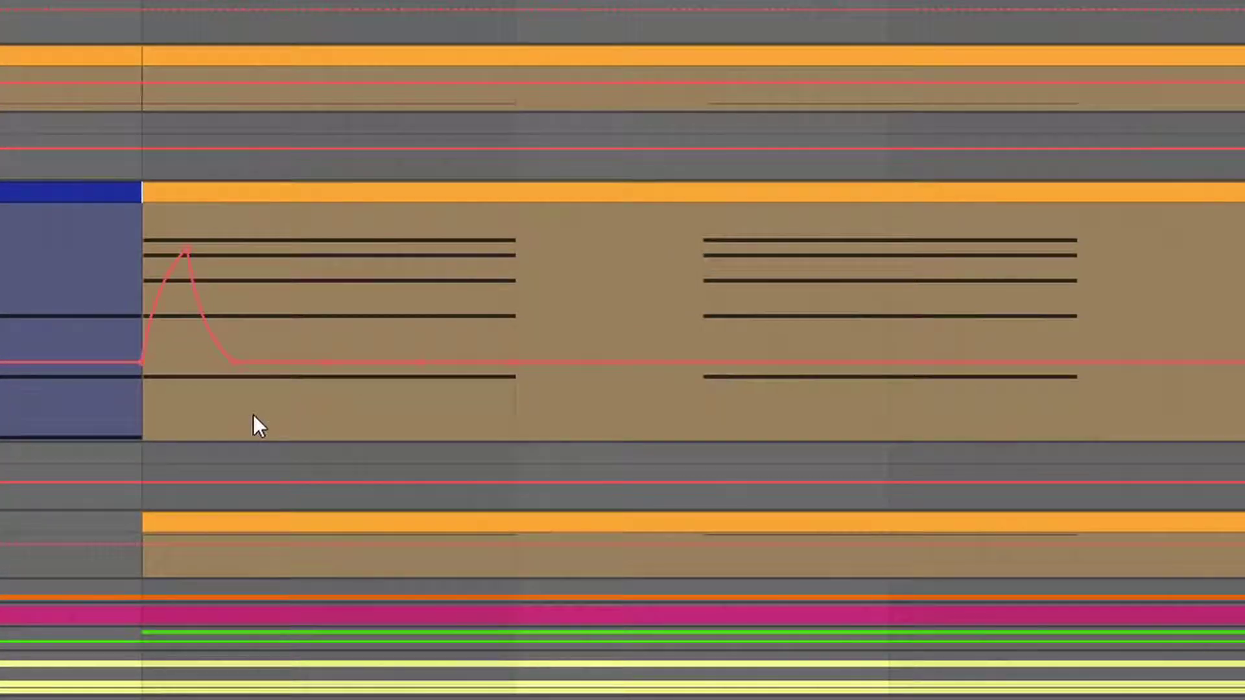
Step: Duplicate the sixteenth-note filter peak three times to fill the first beat of bar 7
drag(236, 403, 146, 410)
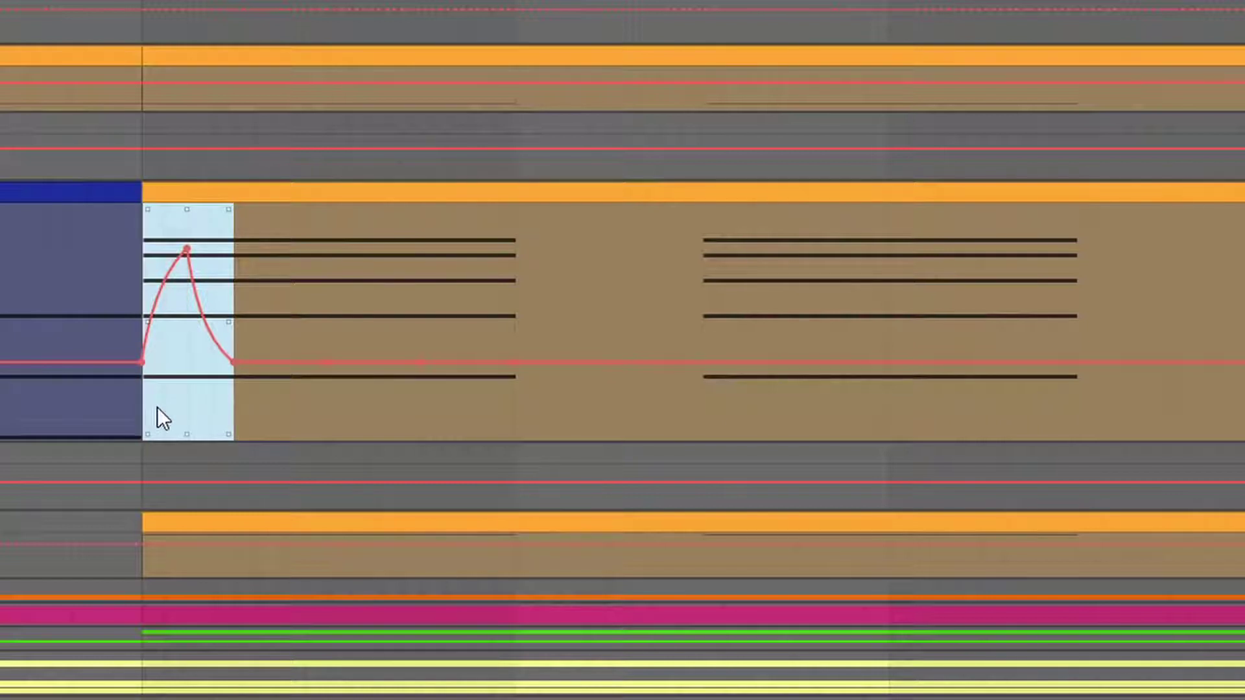
key(ctrl+d)
key(ctrl+d)
key(ctrl+d)
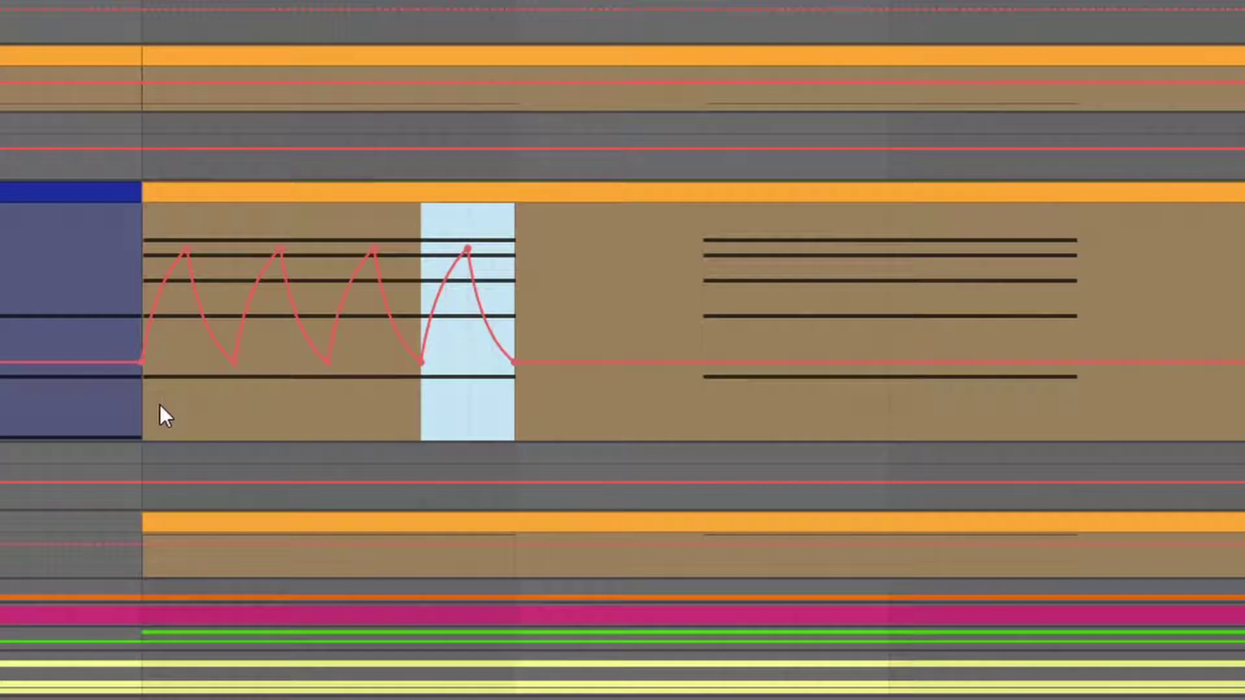
Step: Compare the clip's first sixteenth with automation hidden and shown, and play the filter wobble from bar 7
key(a)
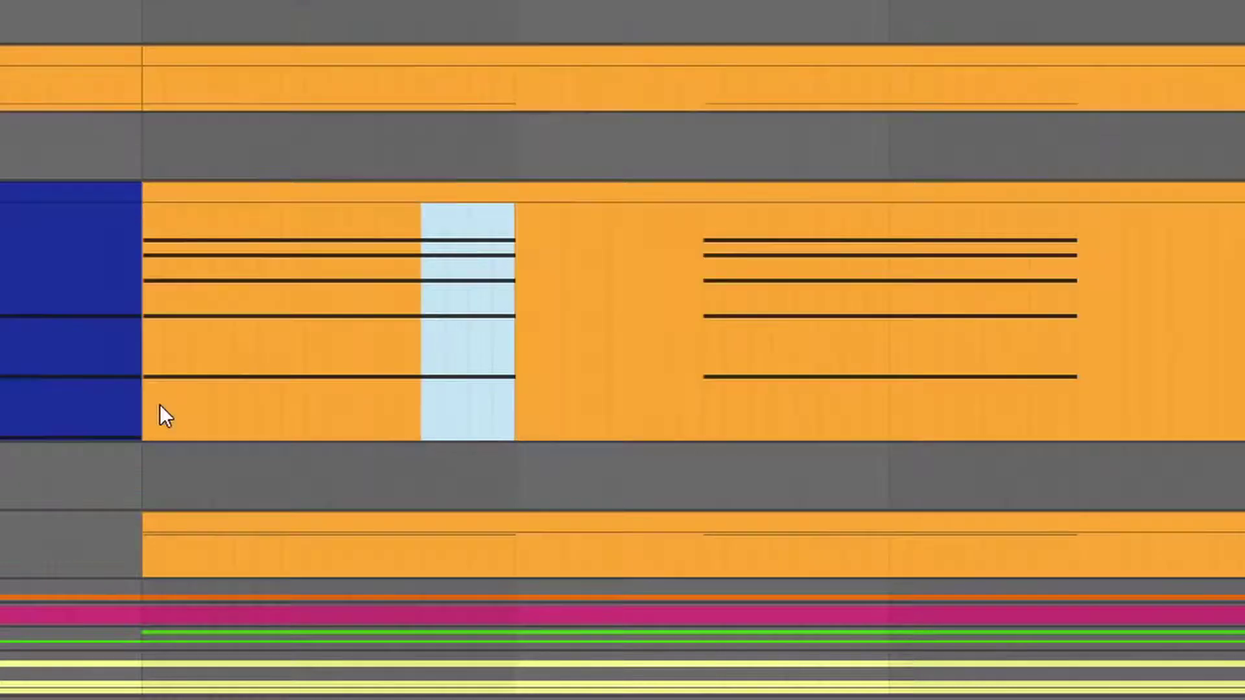
drag(224, 356, 147, 362)
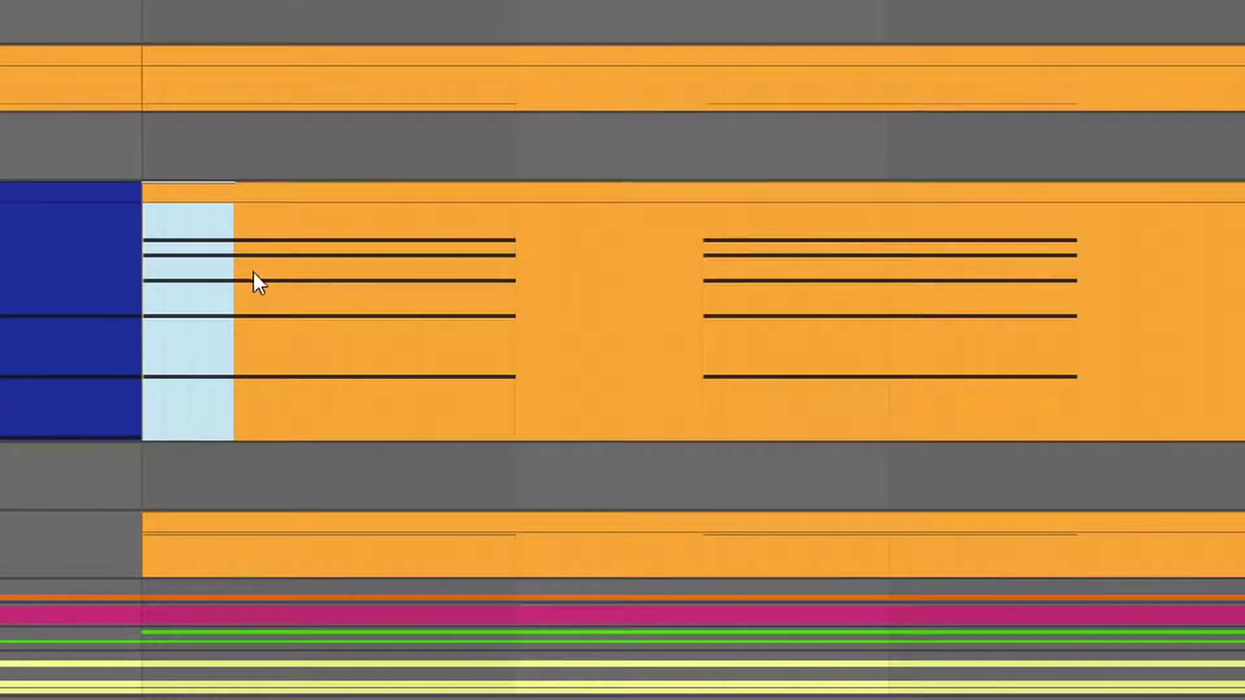
key(a)
click(167, 416)
key(space)
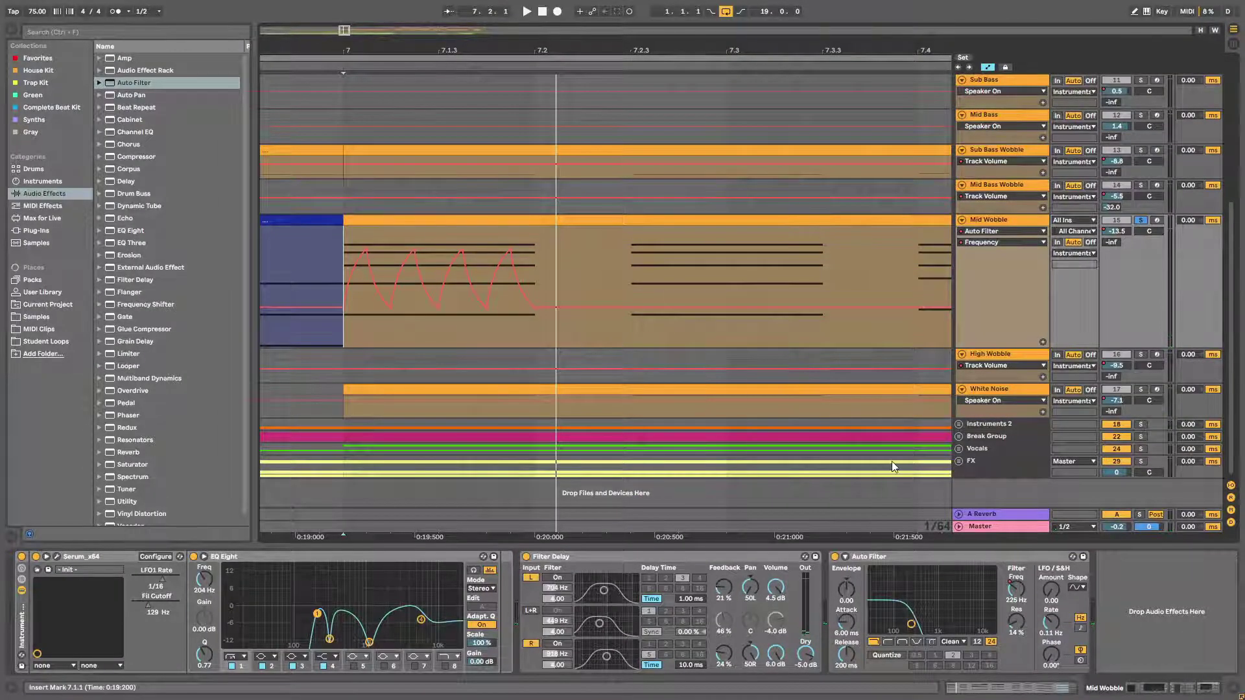
Step: Delete the Auto Filter from the Mid Wobble track, and turn on the MG Low 12 filter in Serum
click(928, 557)
key(Delete)
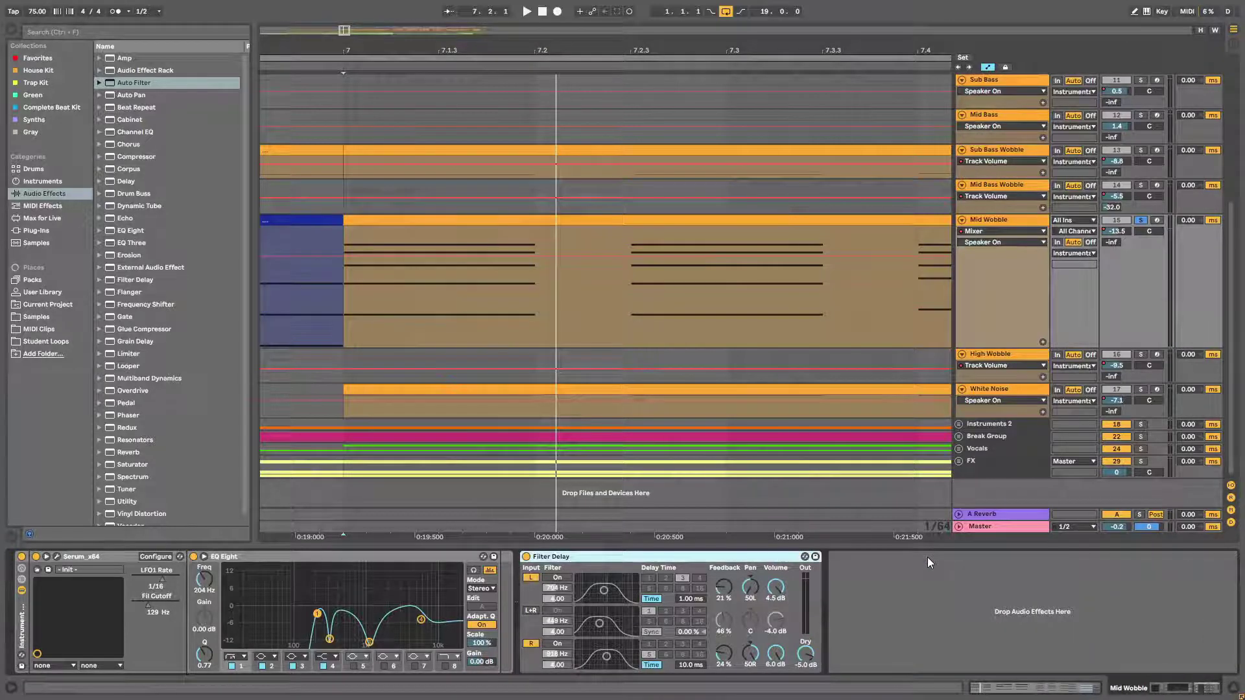
click(57, 557)
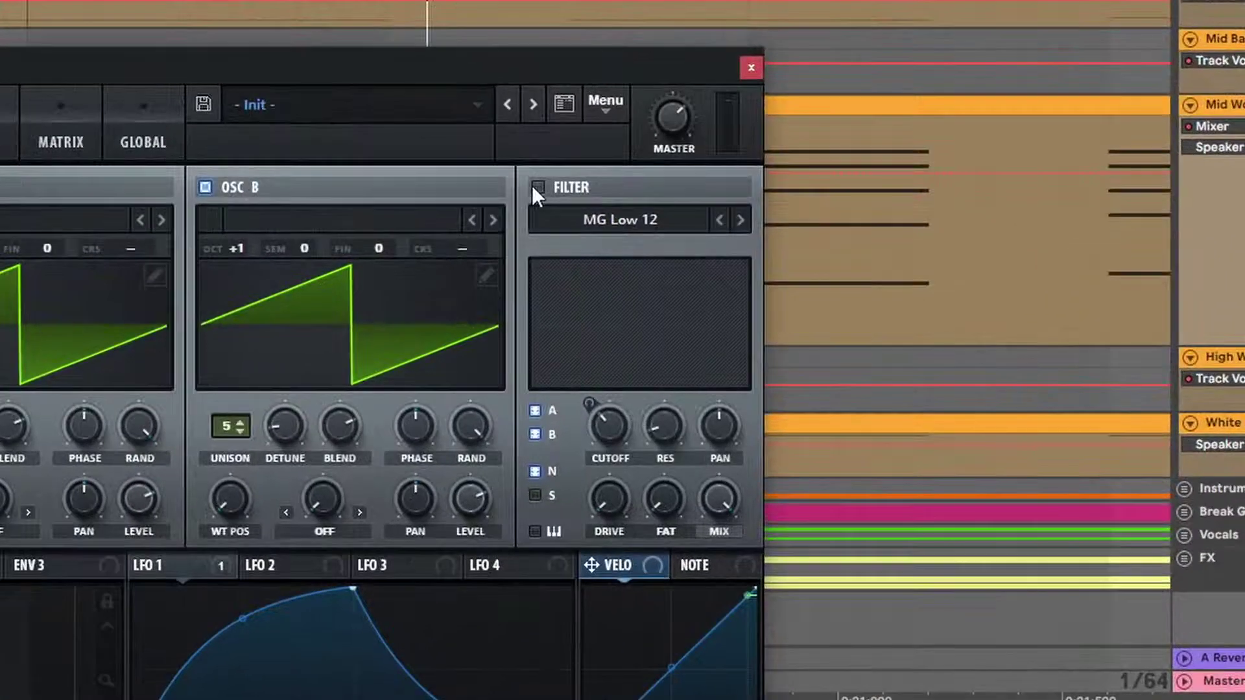
click(538, 188)
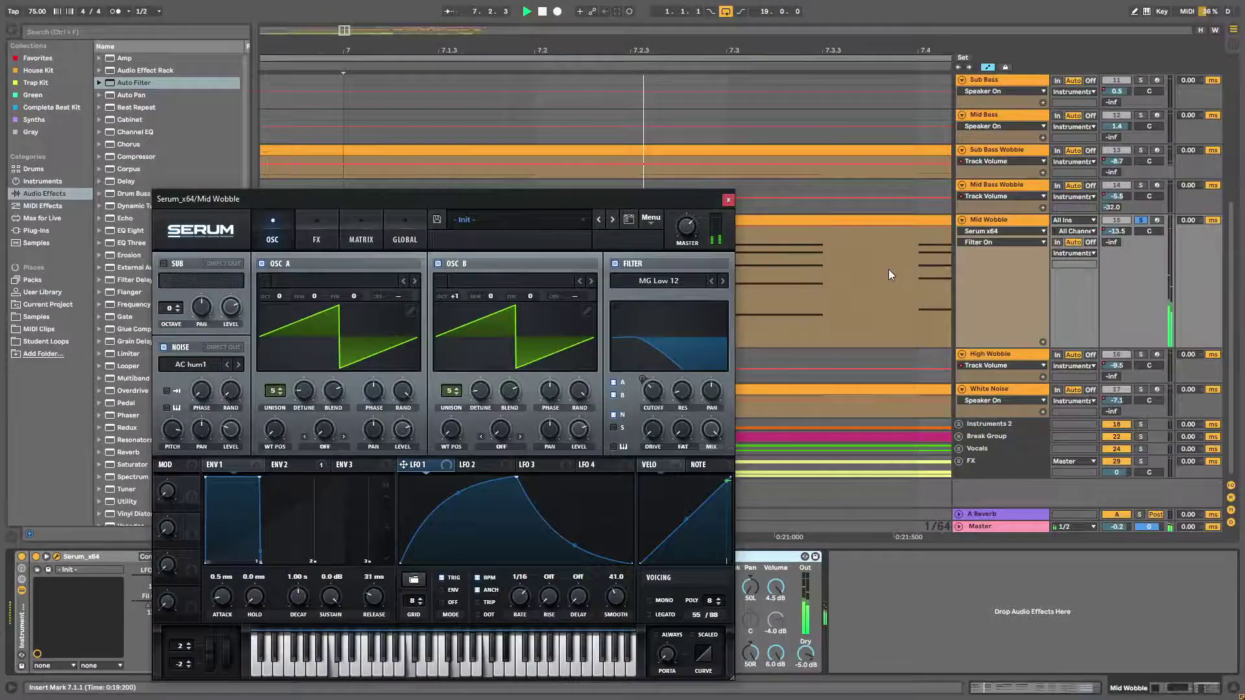
drag(686, 202, 875, 93)
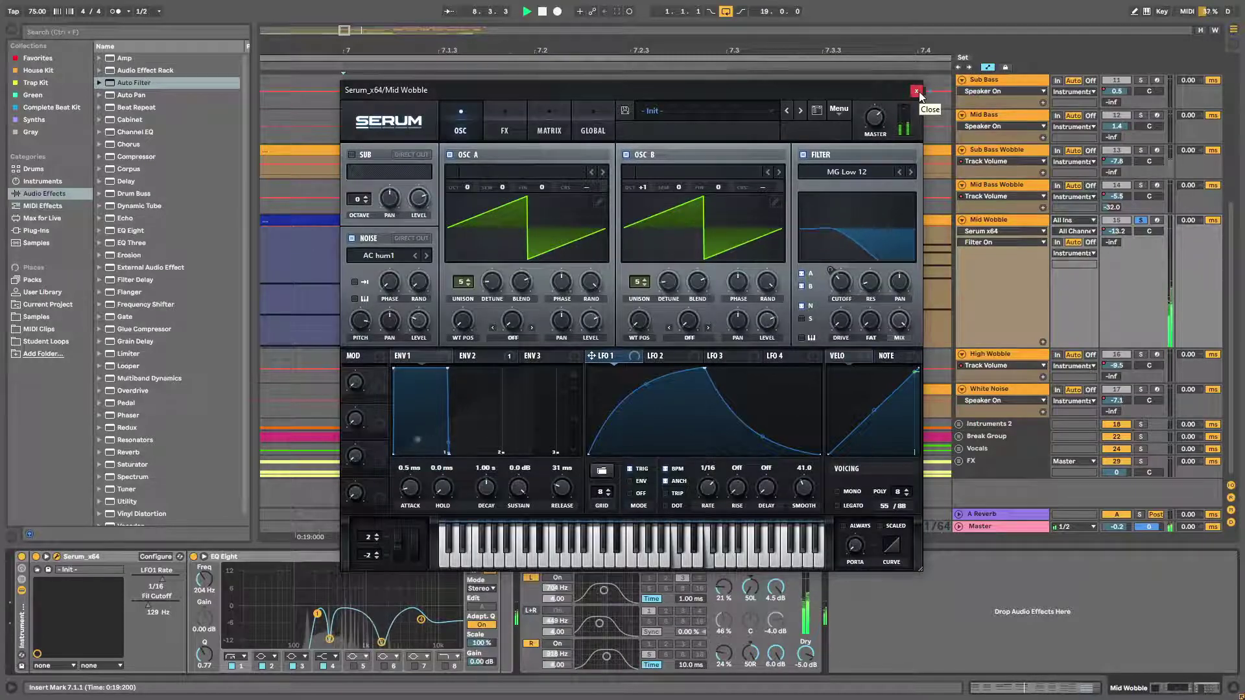
Step: Show Serum's Fil Cutoff automation on Mid Wobble and draw a curved peak over the first sixteenth of bar 7
click(917, 91)
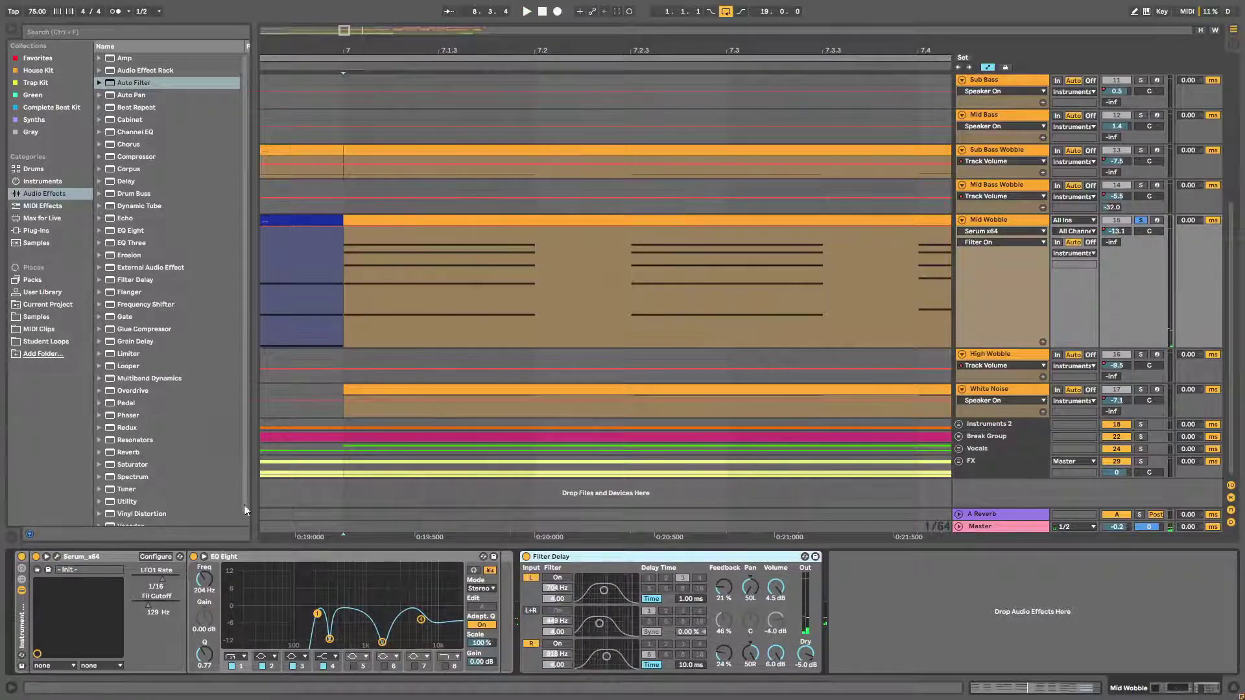
click(57, 556)
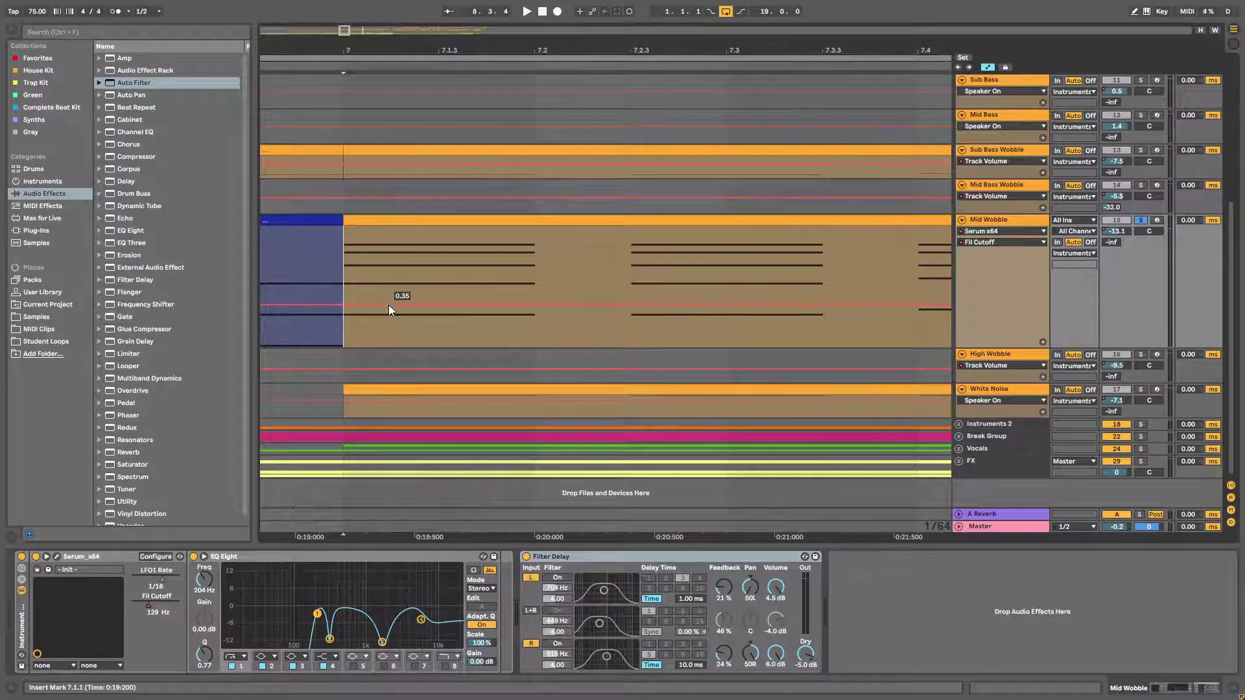
key(minus)
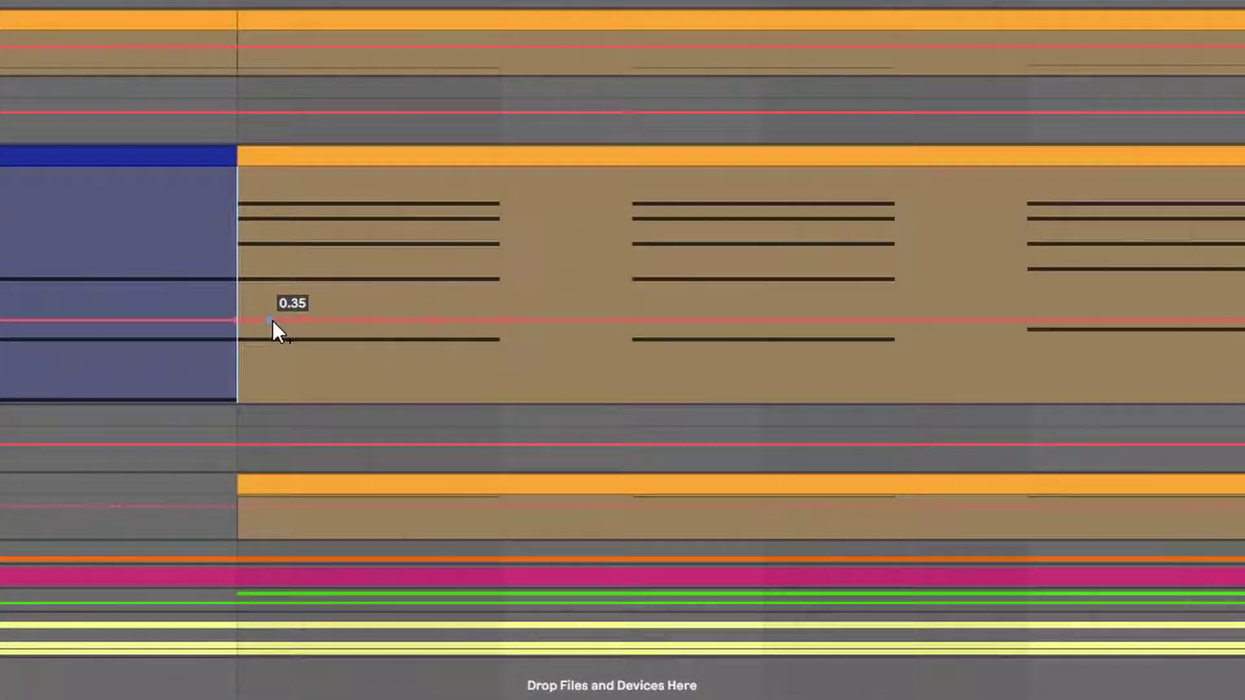
drag(305, 318, 289, 285)
click(248, 241)
drag(305, 359, 247, 358)
Step: Duplicate the cutoff peak three times to fill the first chord of bar 7, and play the wobble
key(ctrl+d)
key(ctrl+d)
key(ctrl+d)
click(226, 360)
key(space)
key(space)
mouse_move(491, 373)
mouse_down()
mouse_move(242, 336)
mouse_move(302, 328)
mouse_move(303, 350)
mouse_up()
key(space)
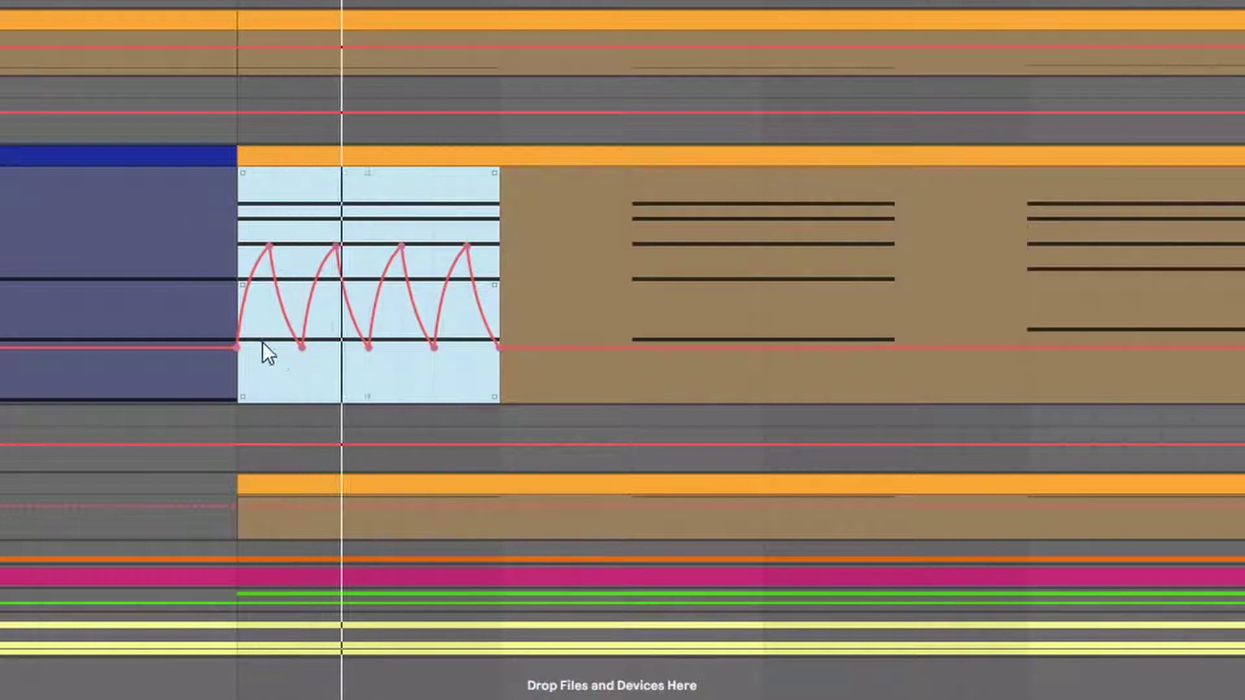
key(space)
Step: Copy the first chord's four-peak cutoff pattern onto the second chord, starting at 7.2.3
click(244, 224)
drag(625, 375, 238, 367)
key(ctrl+d)
click(674, 384)
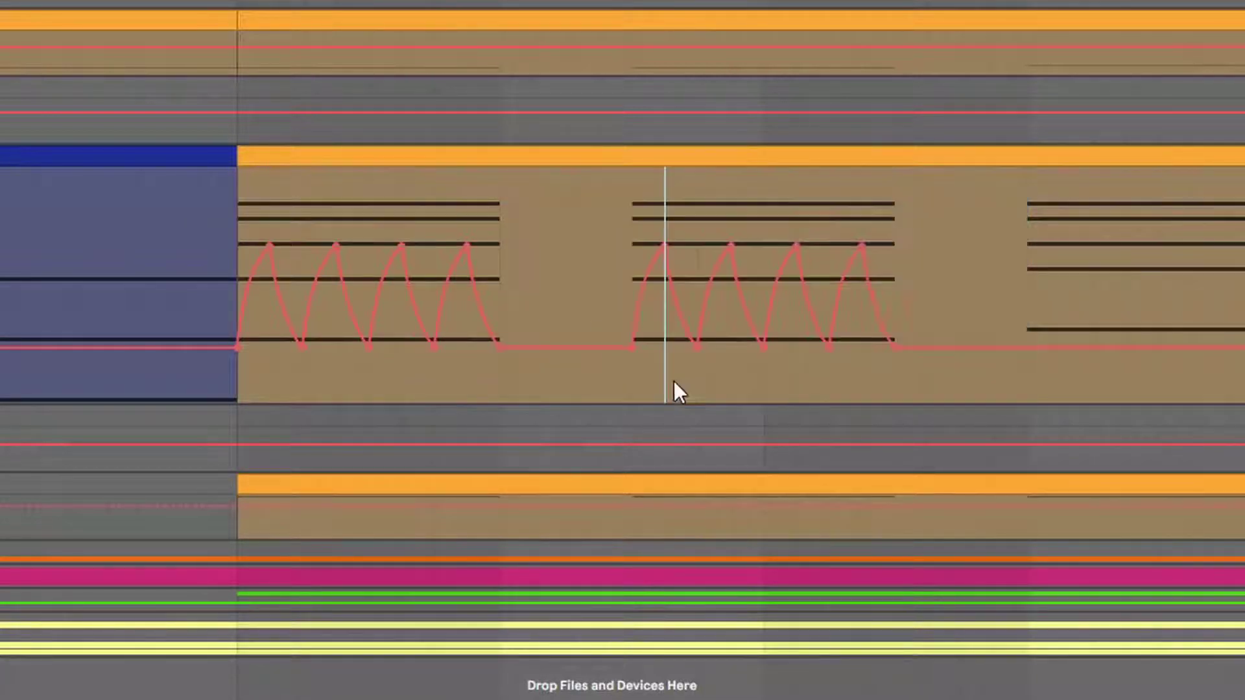
Step: Shorten the second chord's first cutoff peak to a thirty-second note and duplicate it three times over the following automation
key(plus)
key(plus)
key(plus)
drag(668, 251, 622, 250)
mouse_move(740, 354)
mouse_down()
mouse_move(651, 356)
mouse_move(667, 370)
mouse_move(583, 376)
mouse_up()
key(ctrl+d)
key(ctrl+d)
key(ctrl+d)
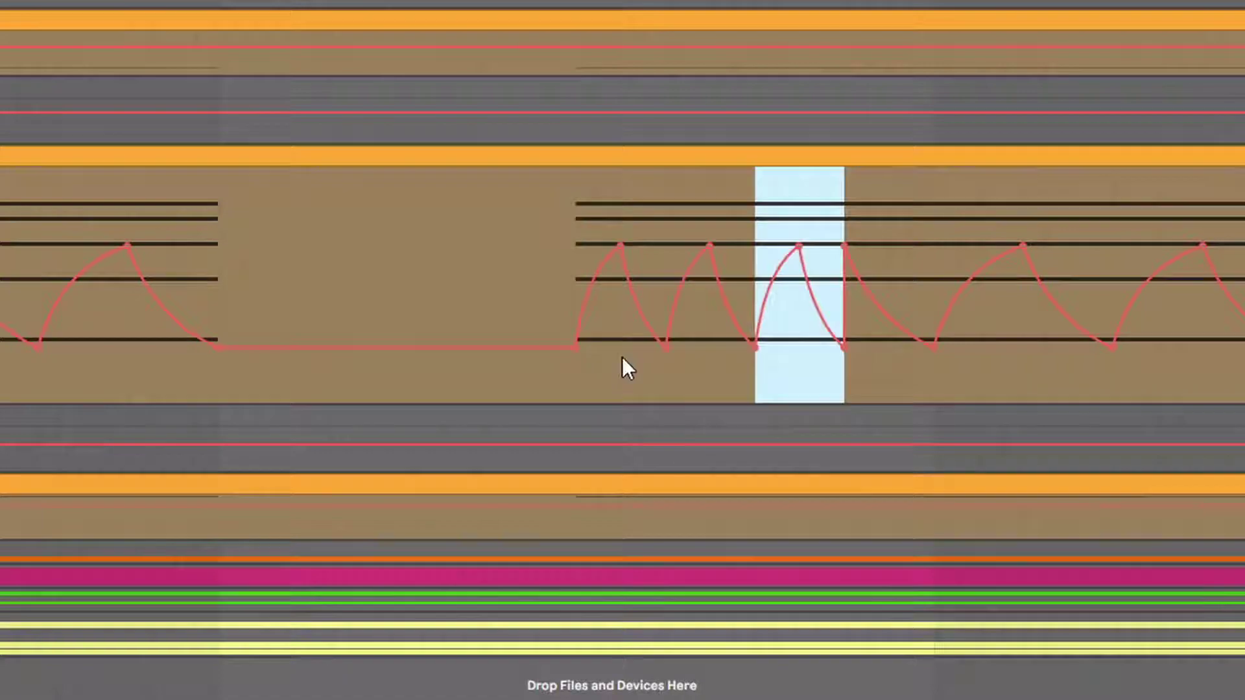
Step: Play Mid Wobble from bar 7 to compare the wobble speeds of the two chords
key(minus)
key(minus)
key(minus)
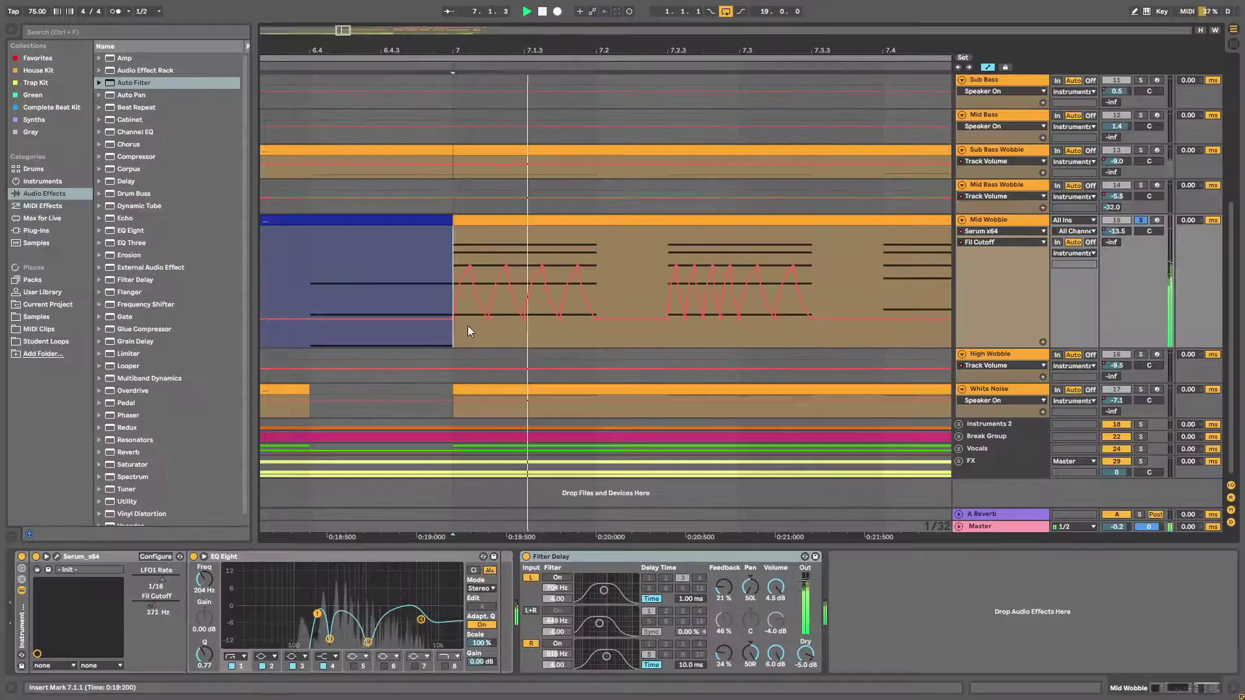
key(space)
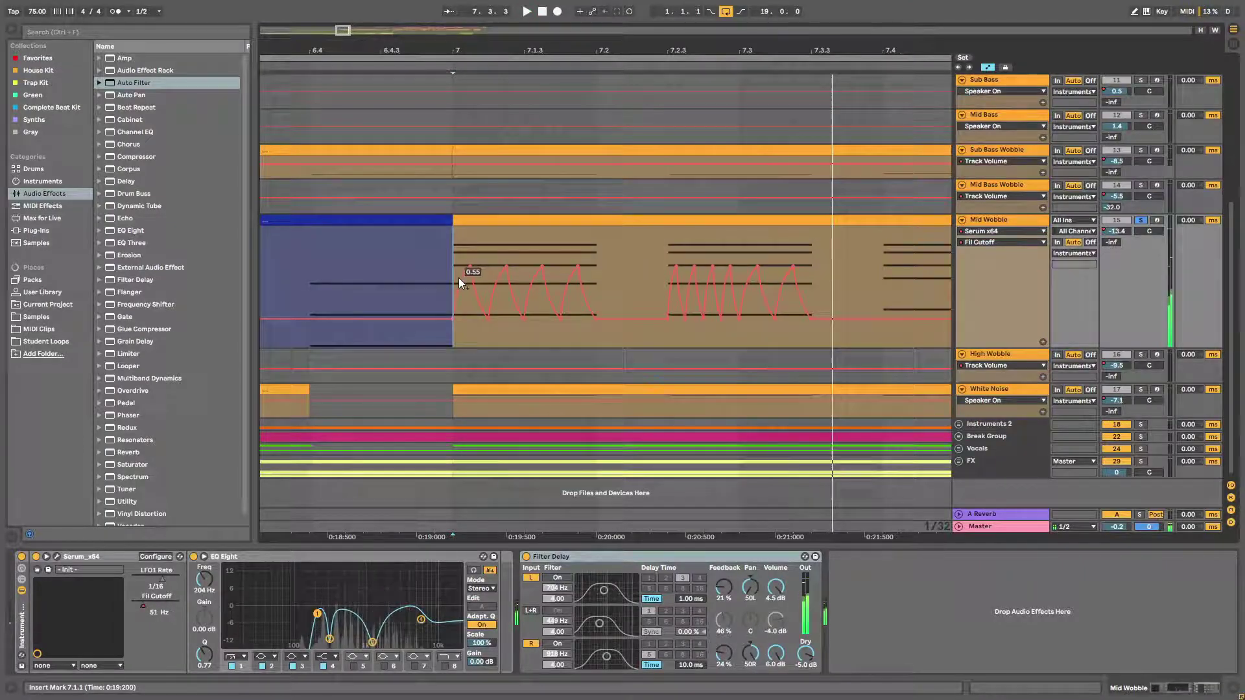
Step: Reshape the first chord's four cutoff peaks so that each one reaches higher than the one before
click(474, 58)
key(plus)
key(plus)
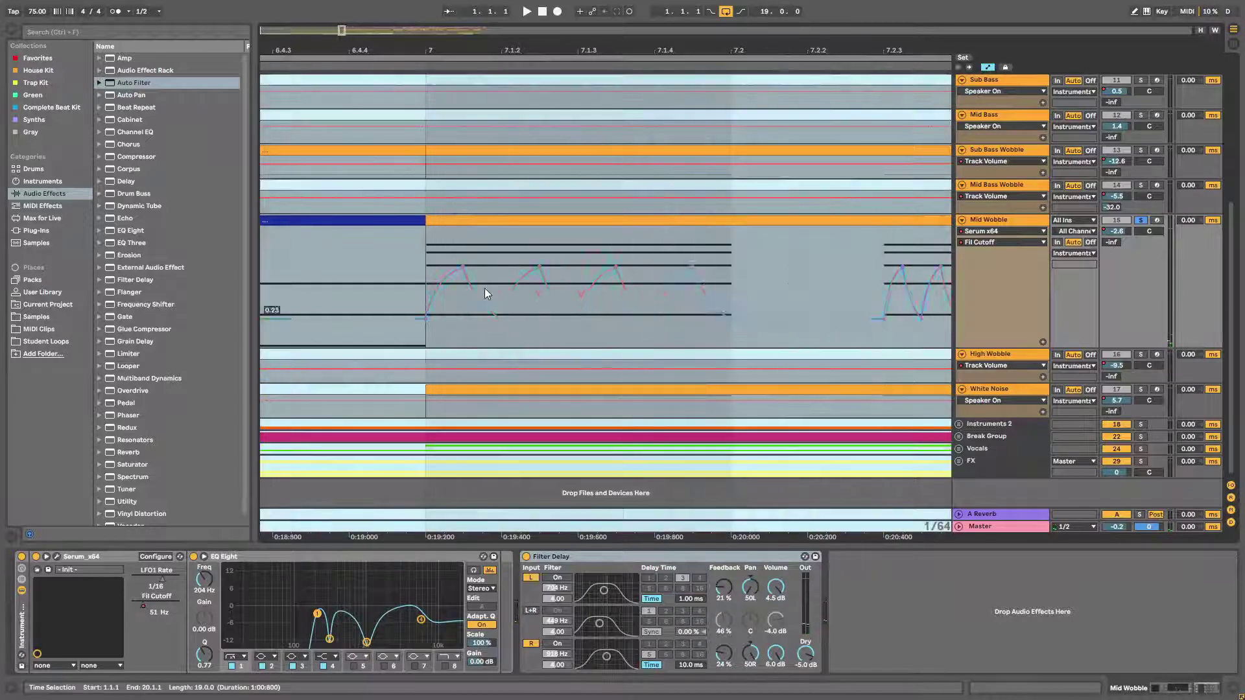
click(430, 262)
drag(461, 267, 462, 279)
drag(538, 267, 536, 276)
drag(616, 265, 615, 270)
drag(694, 266, 693, 263)
drag(624, 51, 624, 45)
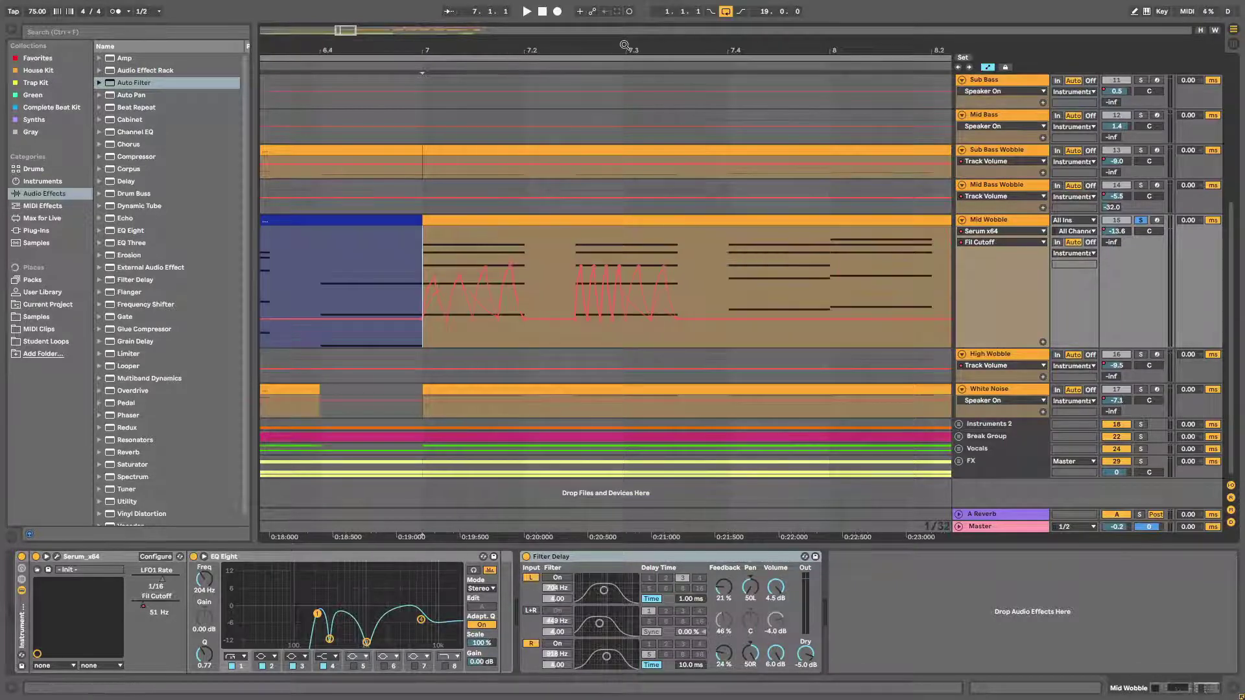